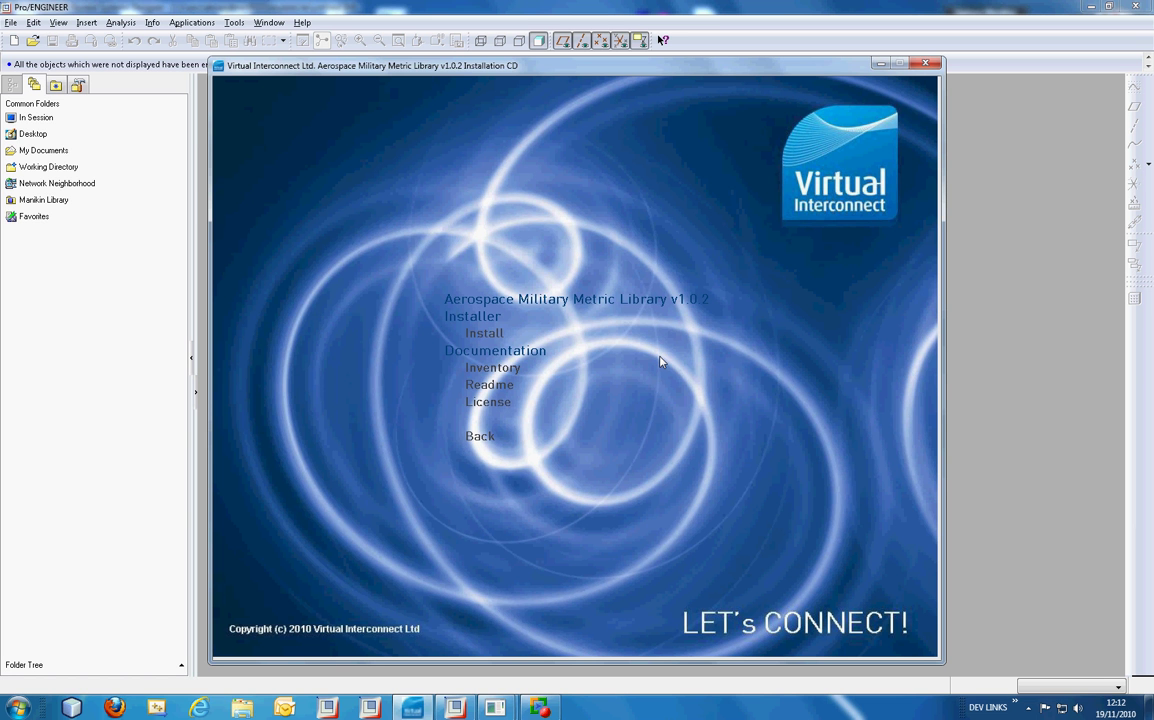
- Open the Aerospace/Military Library (Metric) V1.0.2 inventory PDF in Adobe Reader to review its parts table
{"action": "left_click", "coordinate": [517, 370]}
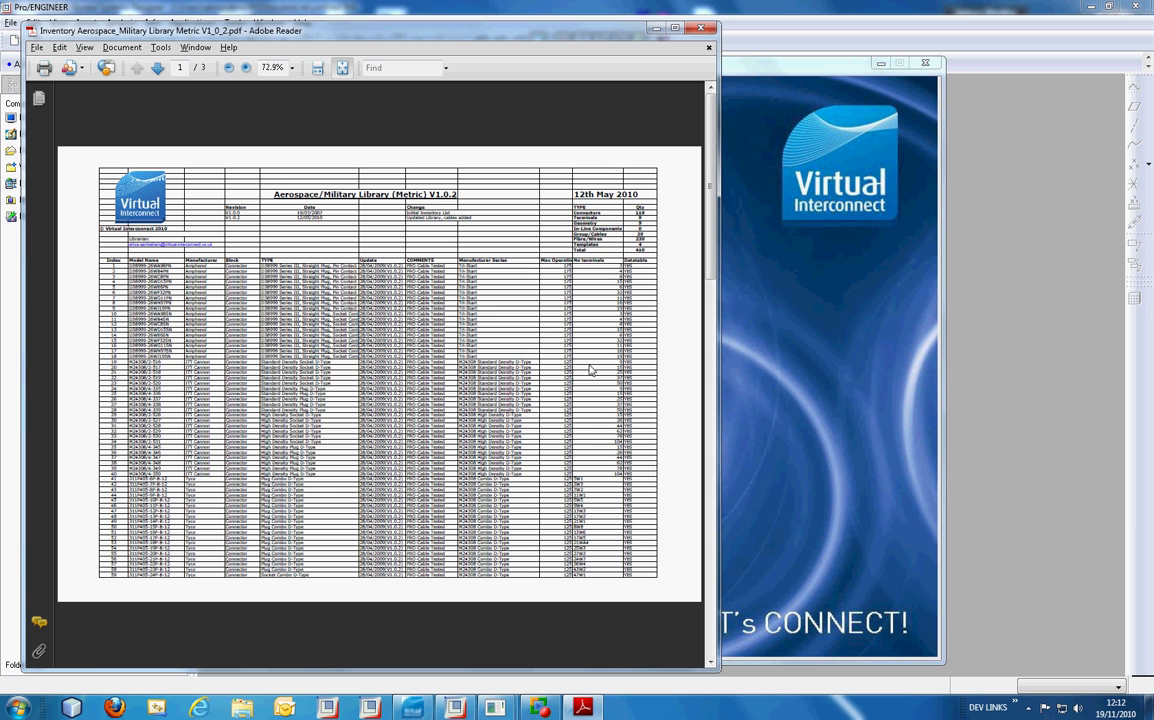
- Install Aerospace Military Library (Metric) 1.0.2, accepting the license and keeping the default destination folder
{"action": "left_click", "coordinate": [702, 31]}
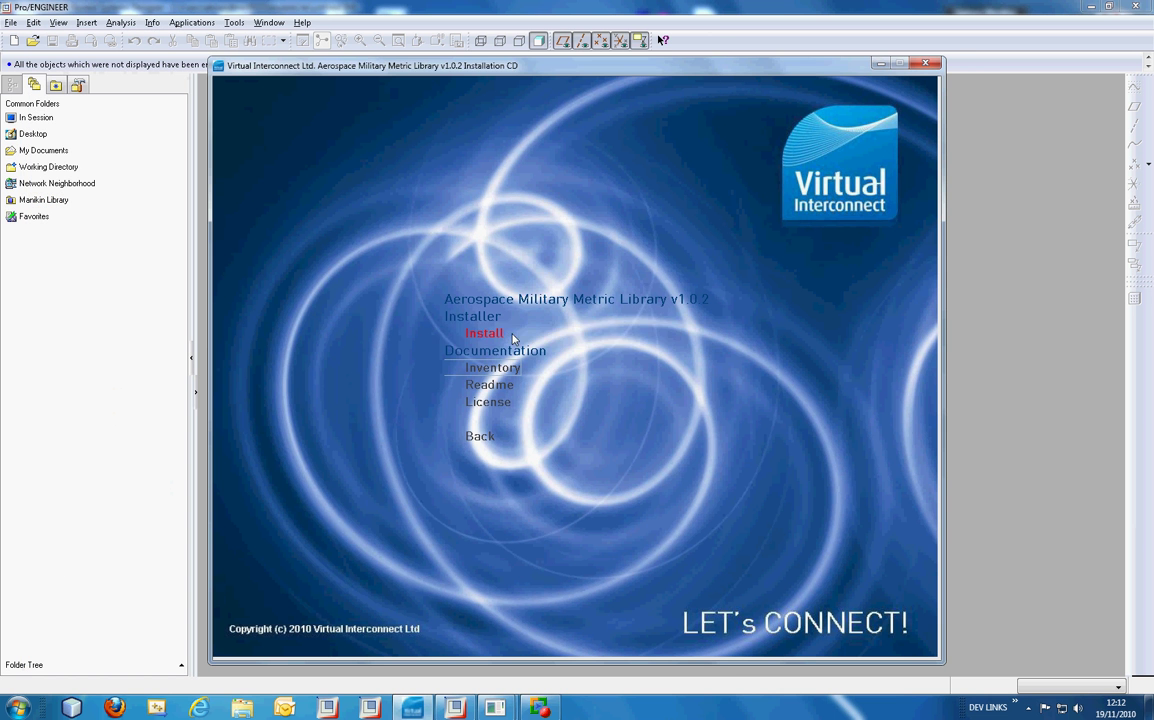
{"action": "left_click", "coordinate": [509, 334]}
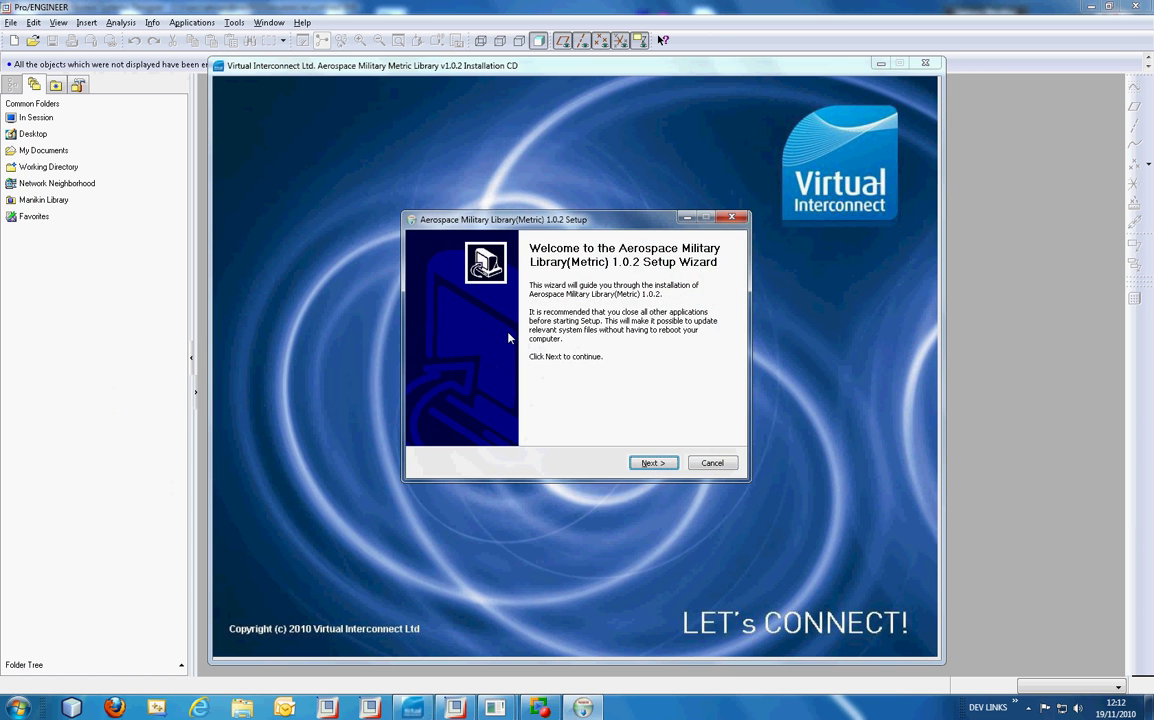
{"action": "left_click", "coordinate": [655, 464]}
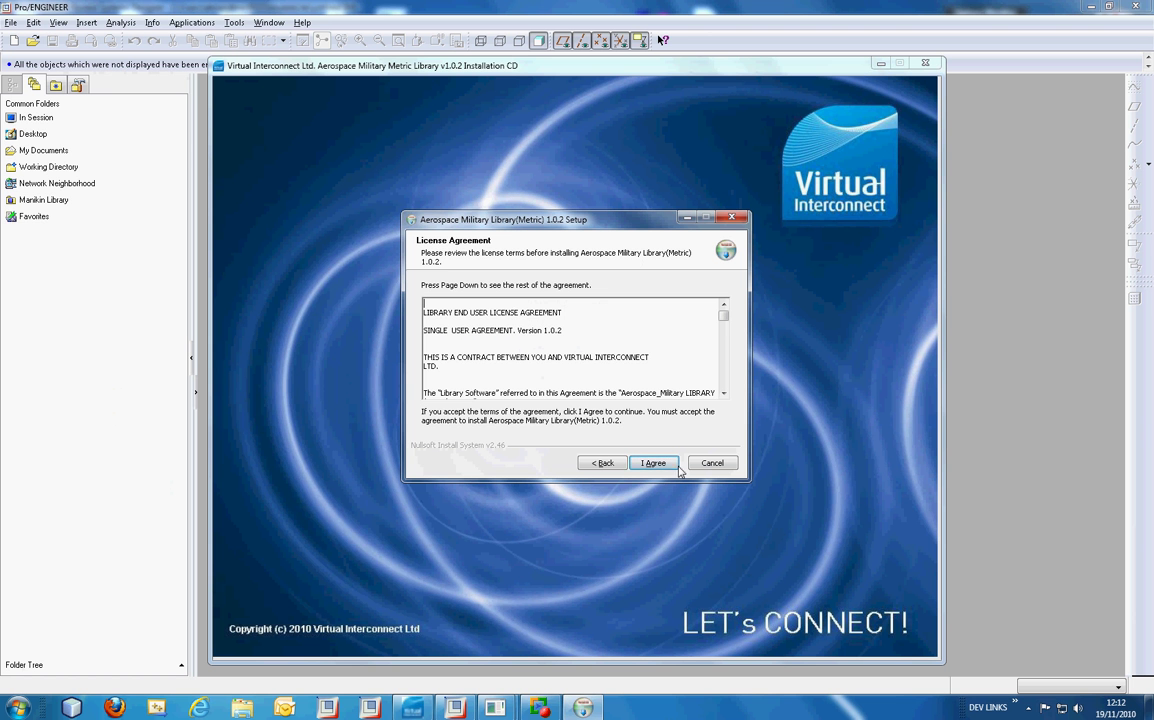
{"action": "left_click", "coordinate": [726, 322]}
{"action": "left_click_drag", "start_coordinate": [726, 322], "coordinate": [726, 384]}
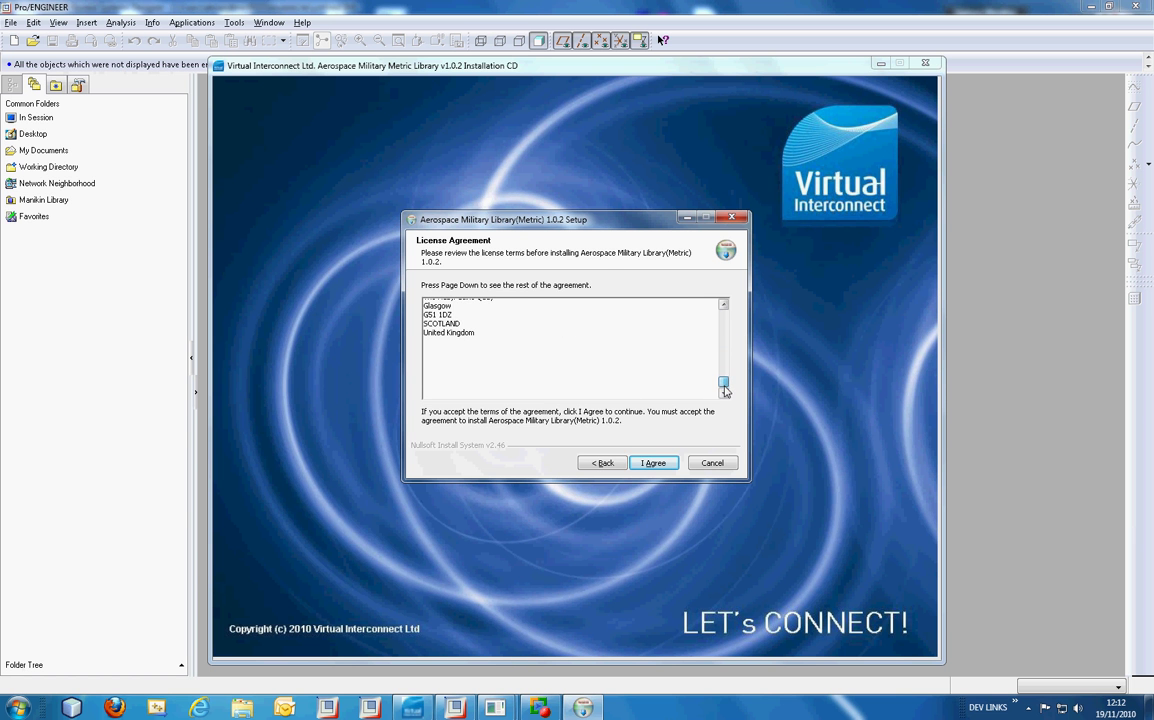
{"action": "left_click", "coordinate": [655, 463]}
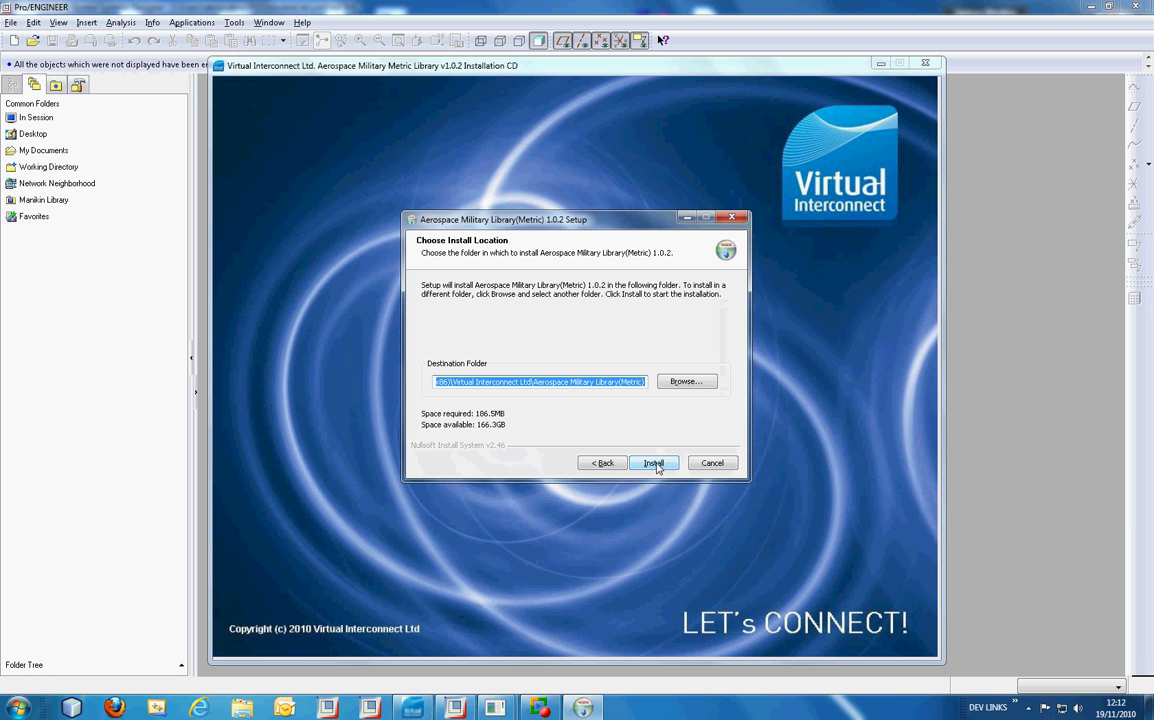
{"action": "left_click", "coordinate": [655, 463]}
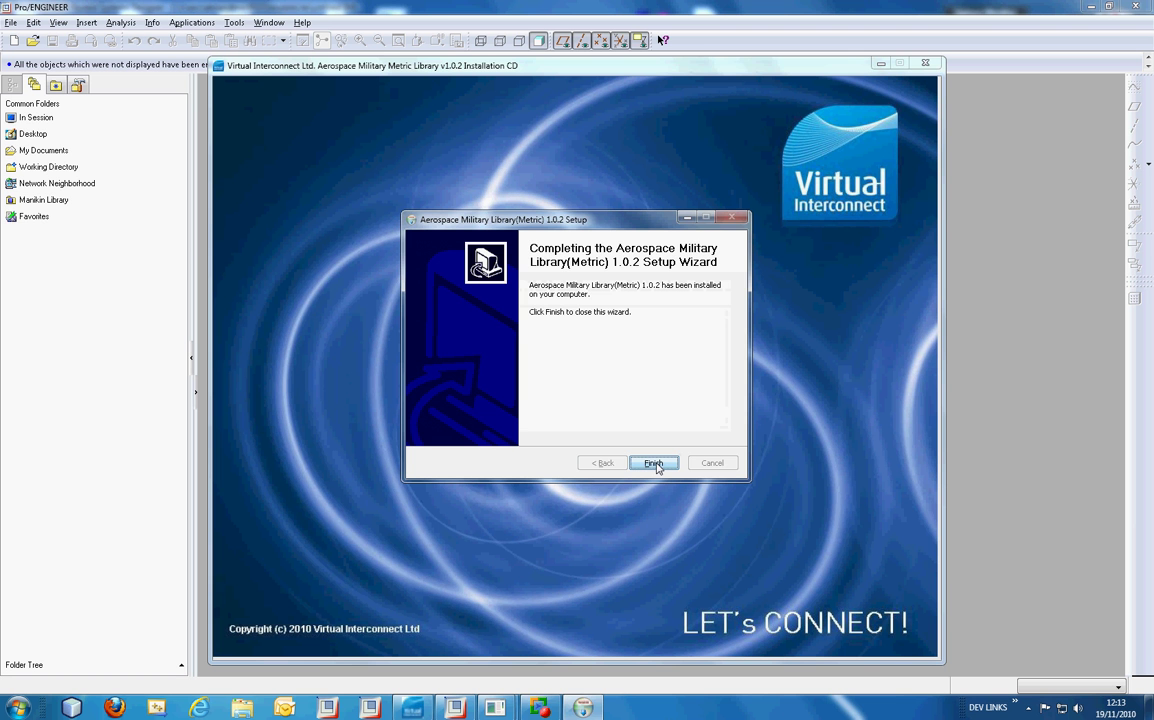
- Close the finished setup wizard and bring Routed Systems Designer to the front
{"action": "left_click", "coordinate": [654, 463]}
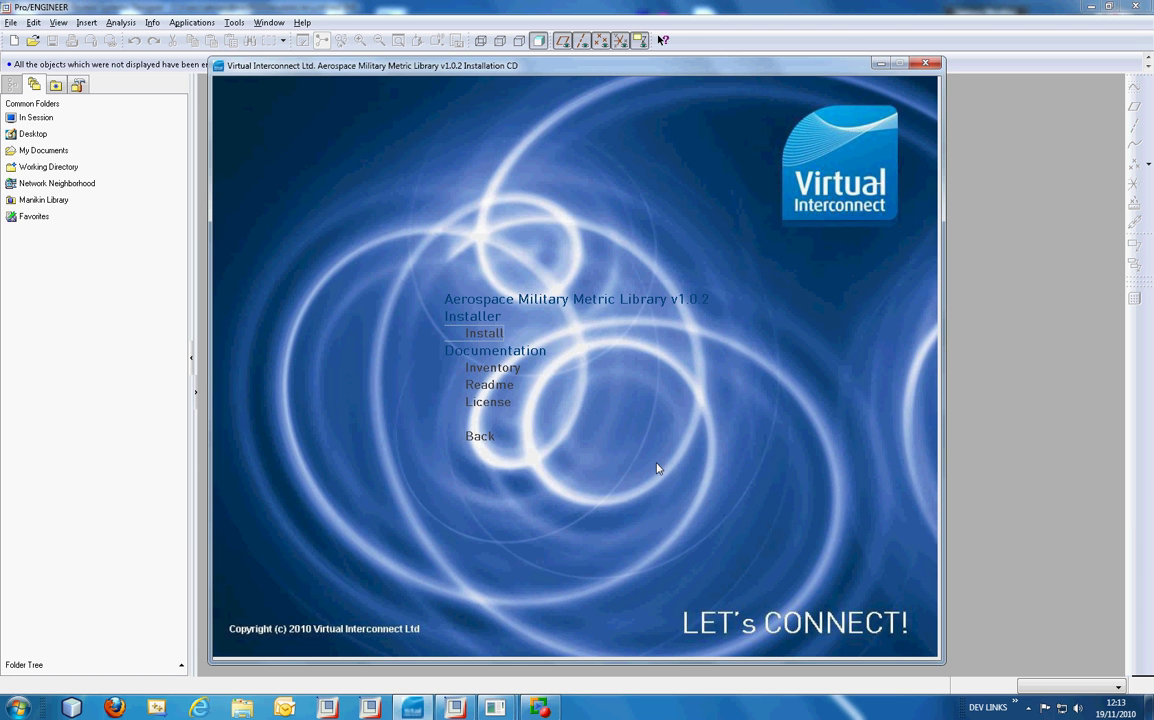
{"action": "mouse_move", "coordinate": [496, 708]}
{"action": "left_click", "coordinate": [546, 640]}
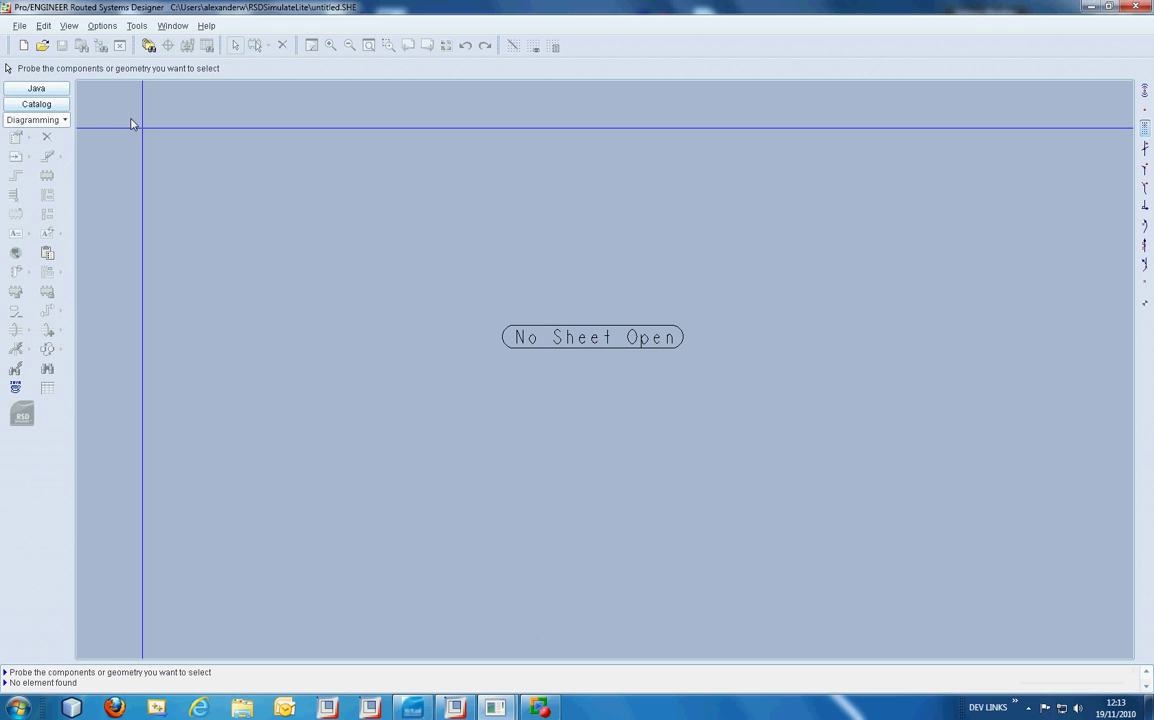
- Unpack the Aerospace_Military Library pack and open the design, upgrading it to revision 9.1
{"action": "left_click", "coordinate": [19, 25]}
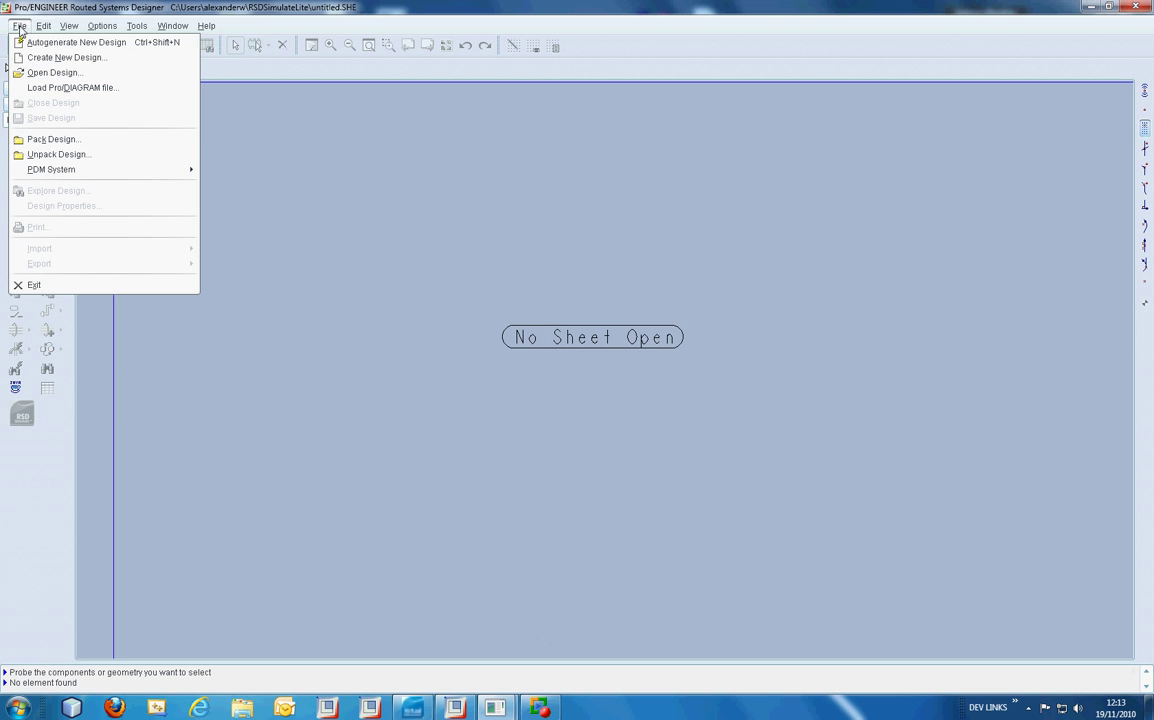
{"action": "left_click", "coordinate": [78, 156]}
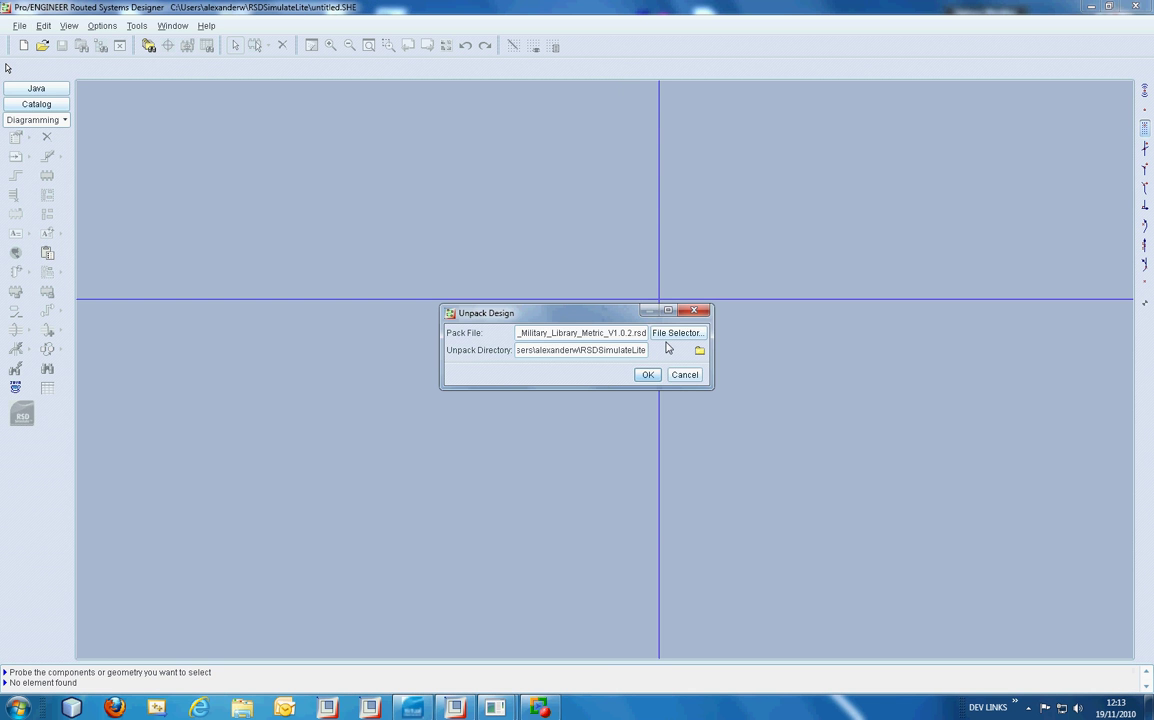
{"action": "left_click", "coordinate": [648, 374]}
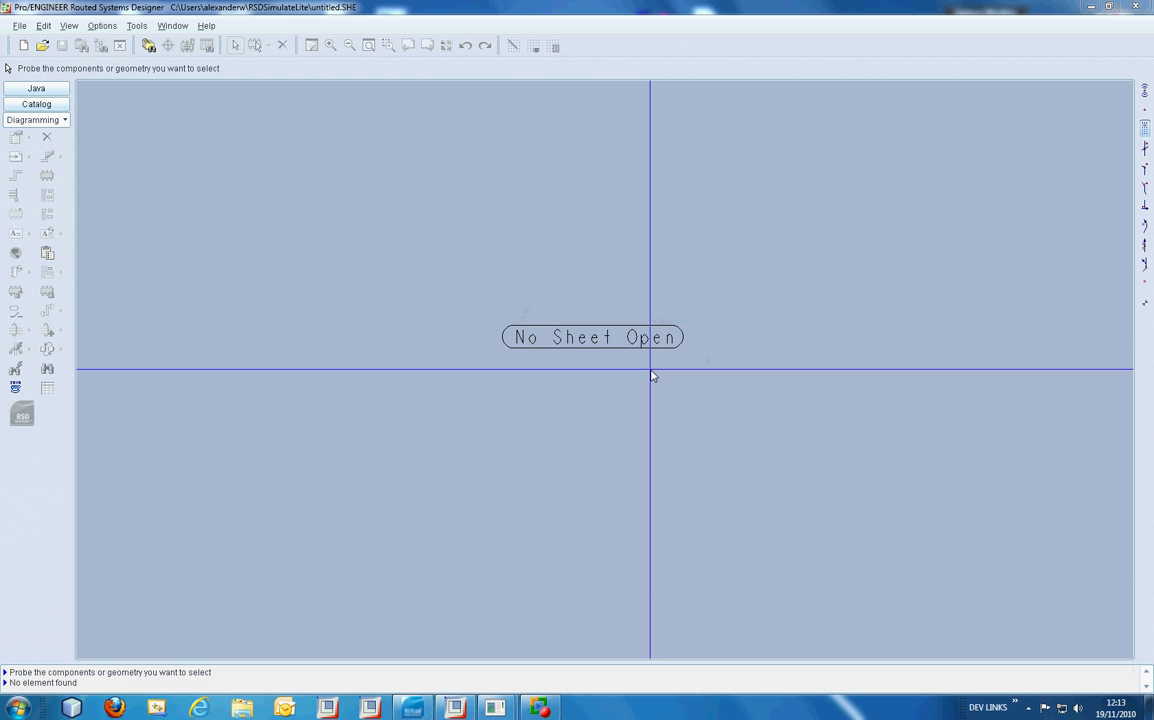
{"action": "double_click", "coordinate": [144, 98]}
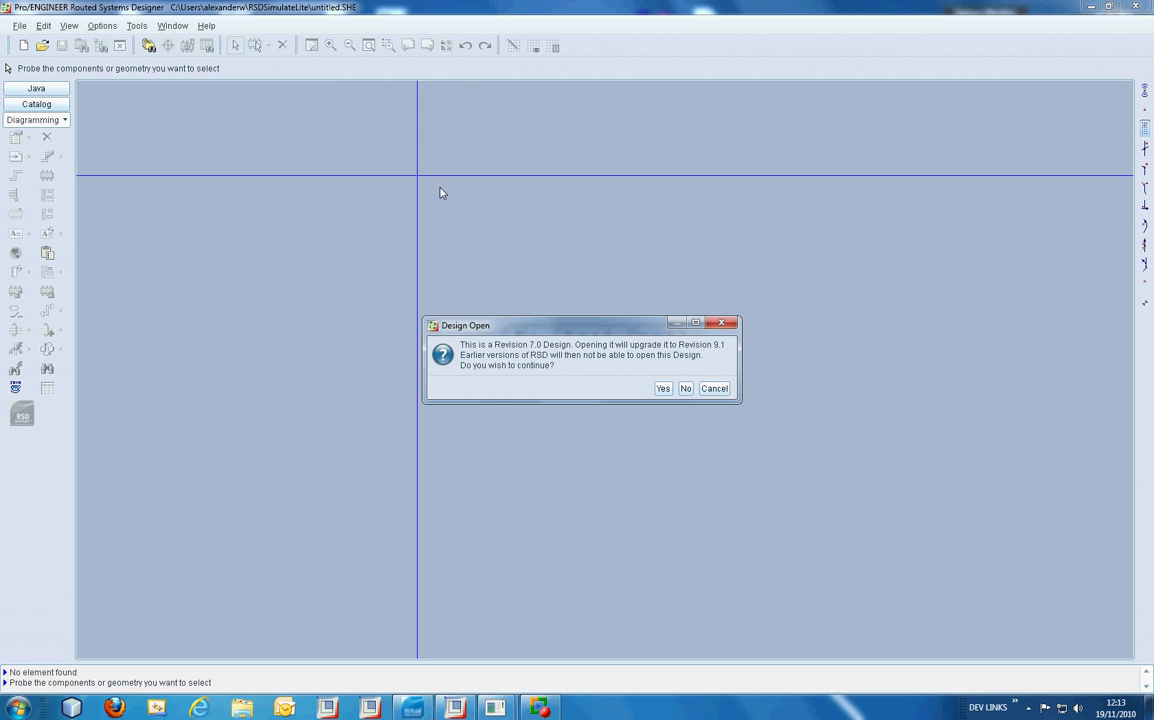
{"action": "left_click", "coordinate": [663, 389]}
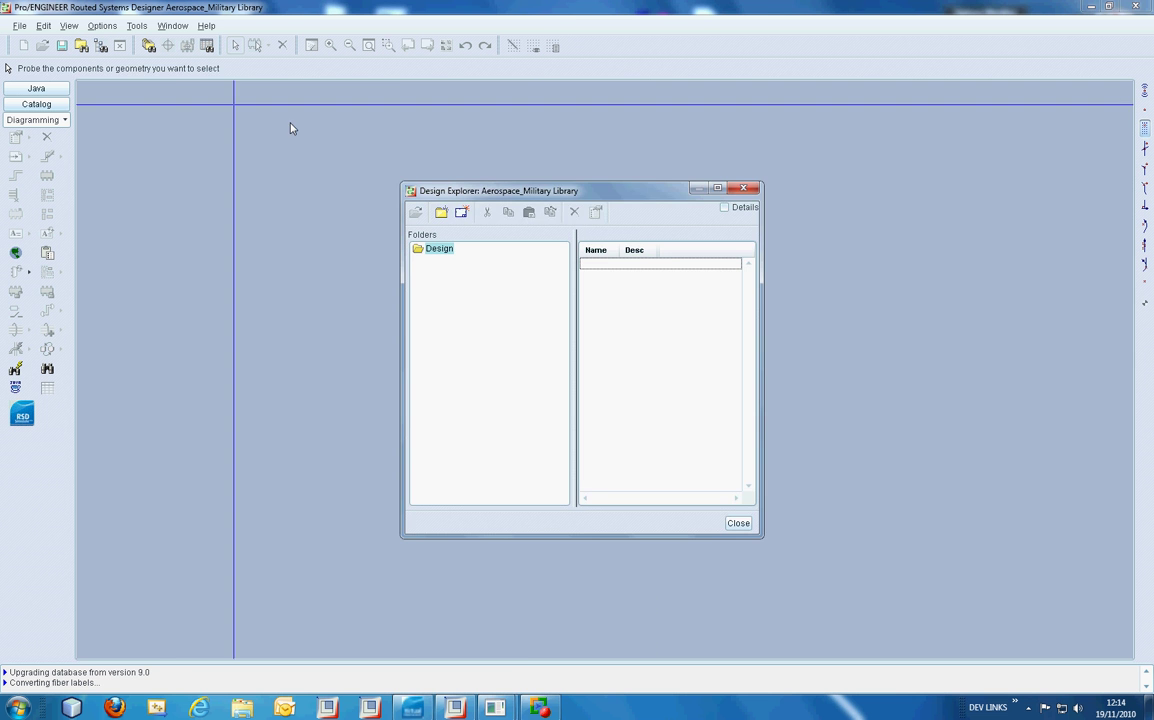
- Create Sheet_1 from the A2-VI sheet template and open it
{"action": "left_click", "coordinate": [461, 217]}
{"action": "left_click", "coordinate": [612, 328]}
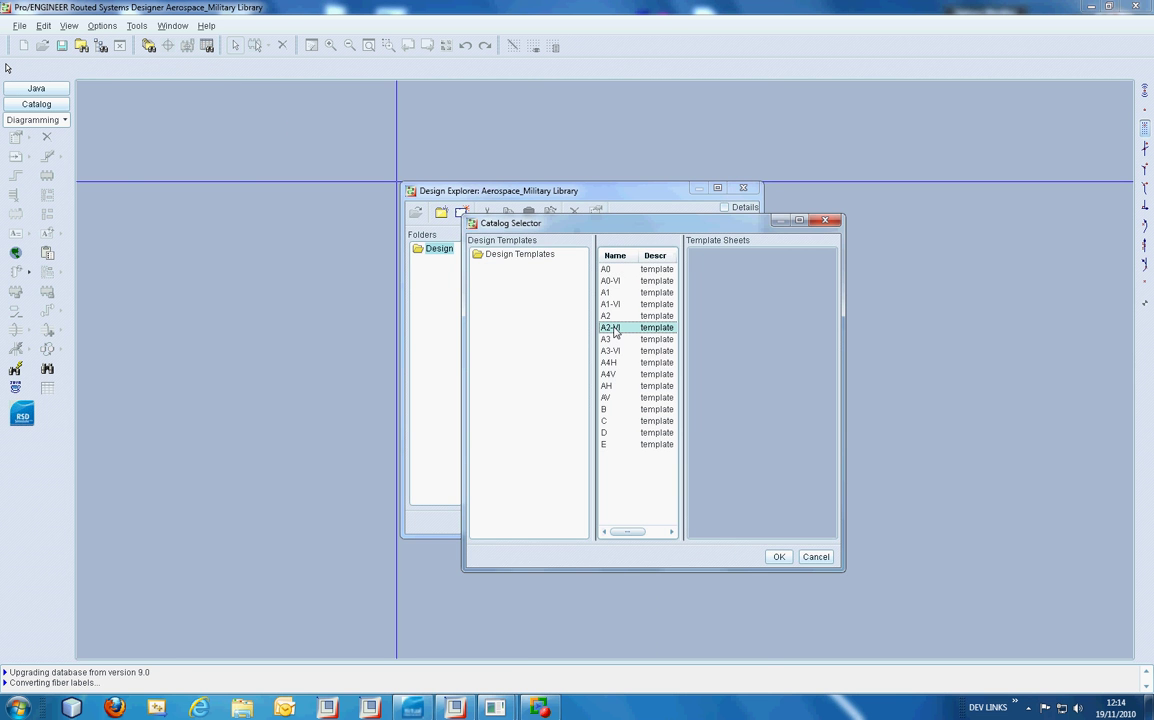
{"action": "left_click", "coordinate": [779, 556]}
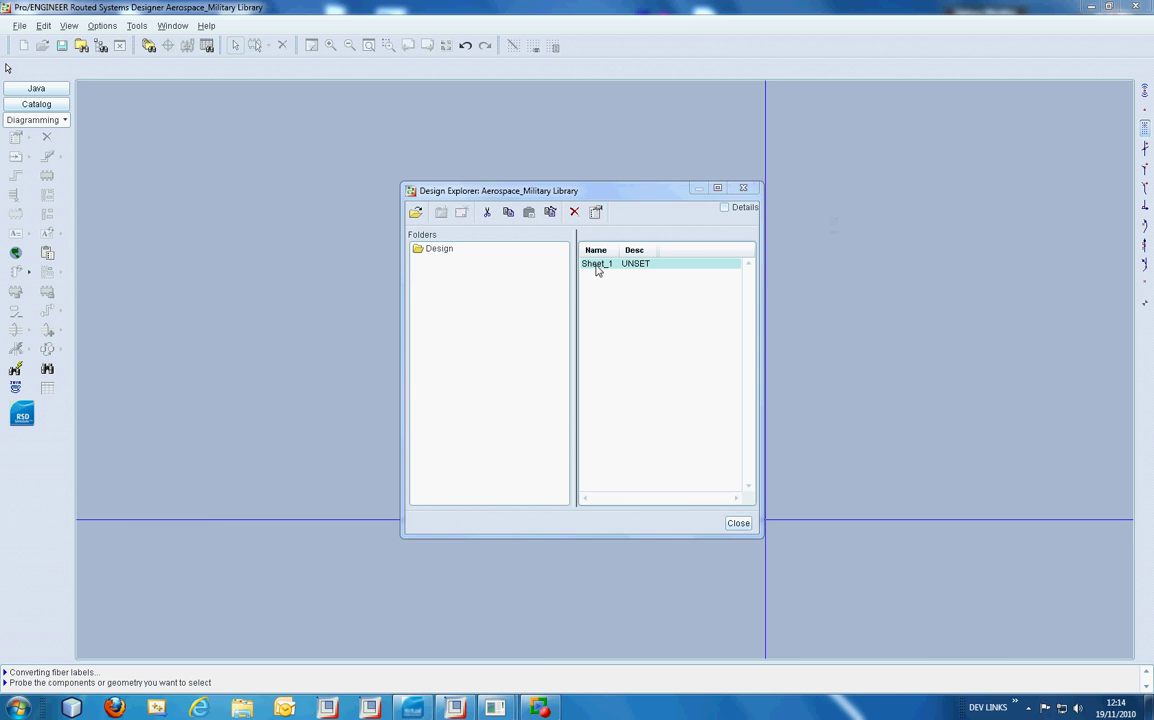
{"action": "left_click", "coordinate": [743, 188]}
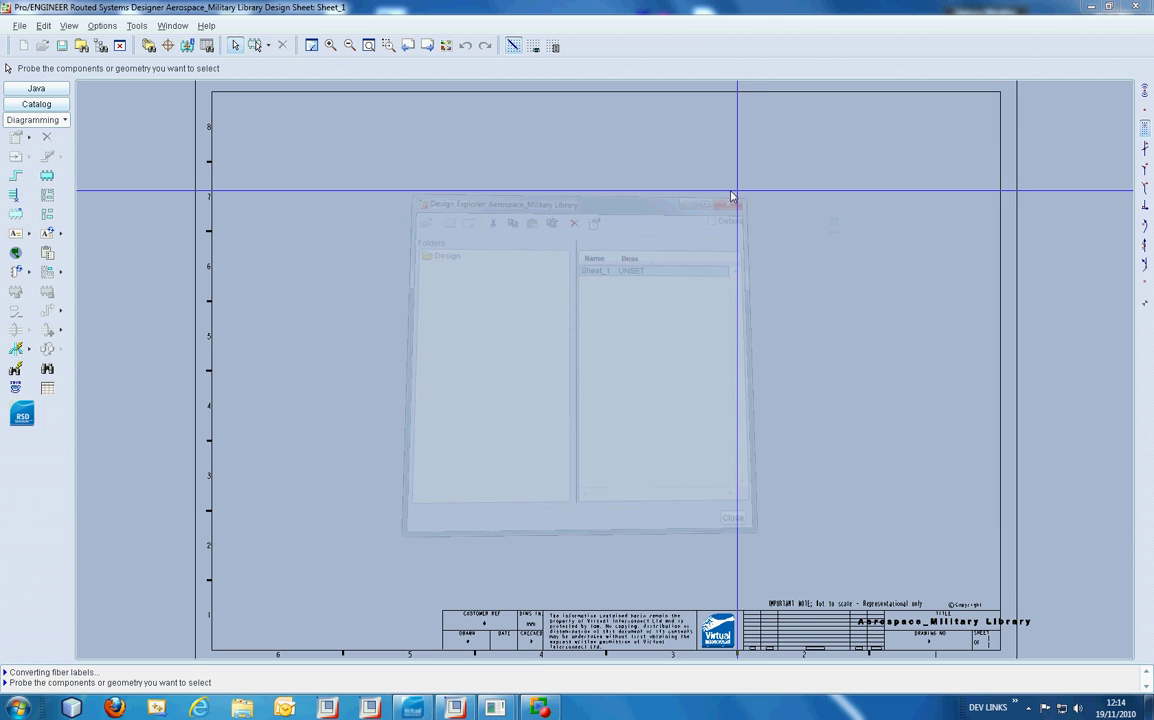
- In the catalog, select circular connector KJ5T18N35PB with All Types diagrams and preview its Wiring blockshape
{"action": "left_click", "coordinate": [148, 46]}
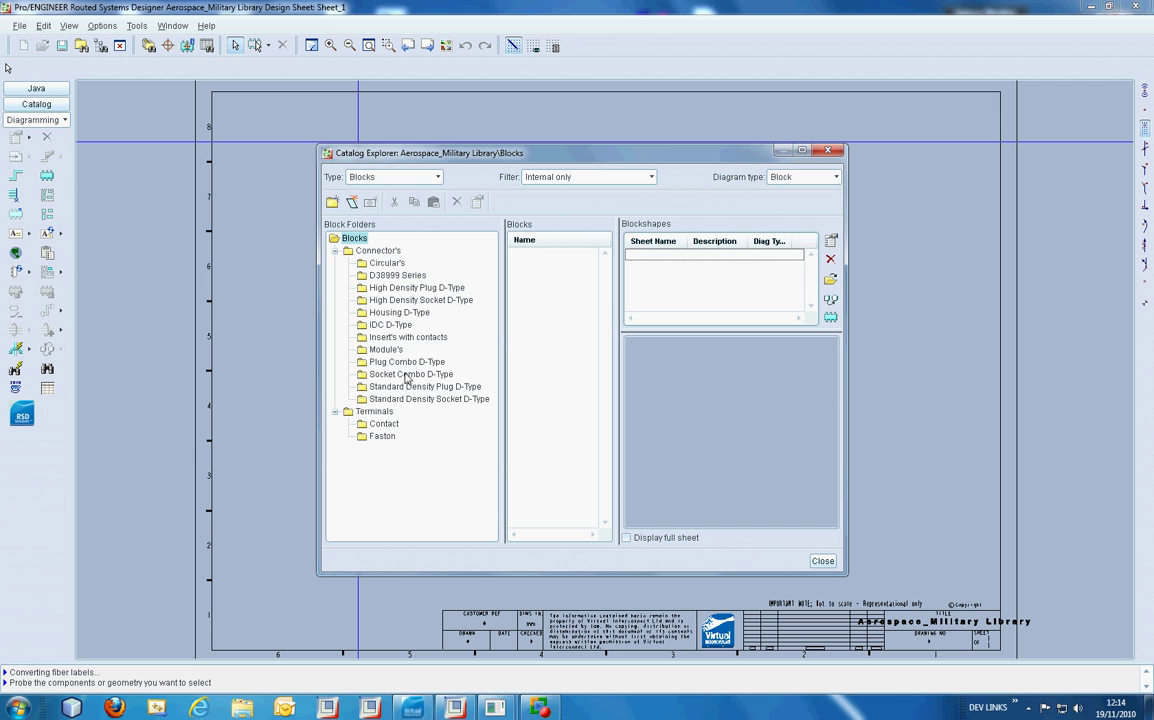
{"action": "left_click", "coordinate": [375, 374]}
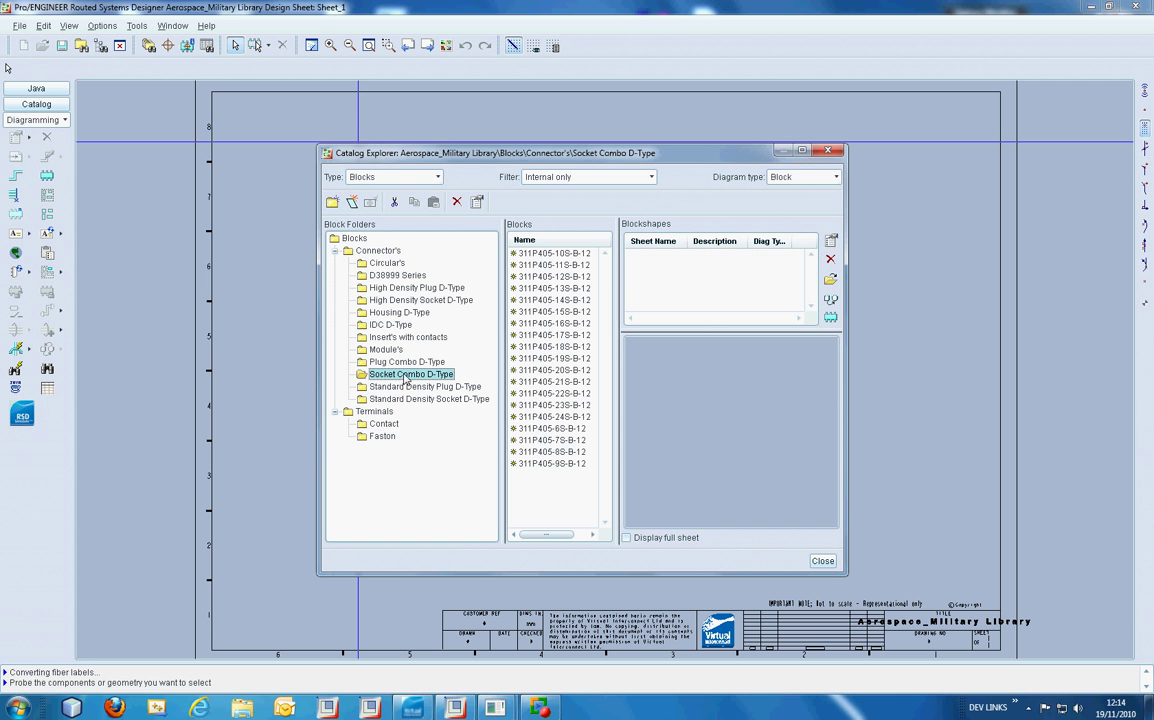
{"action": "left_click", "coordinate": [396, 313]}
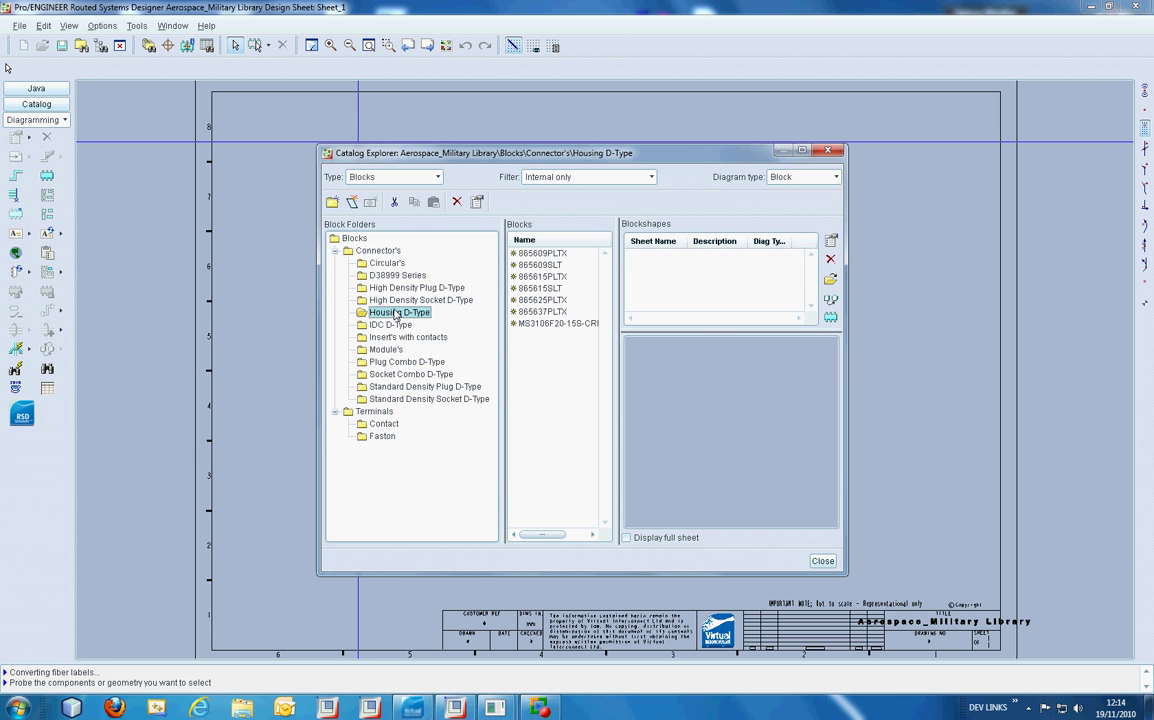
{"action": "left_click", "coordinate": [386, 263]}
{"action": "left_click", "coordinate": [546, 253]}
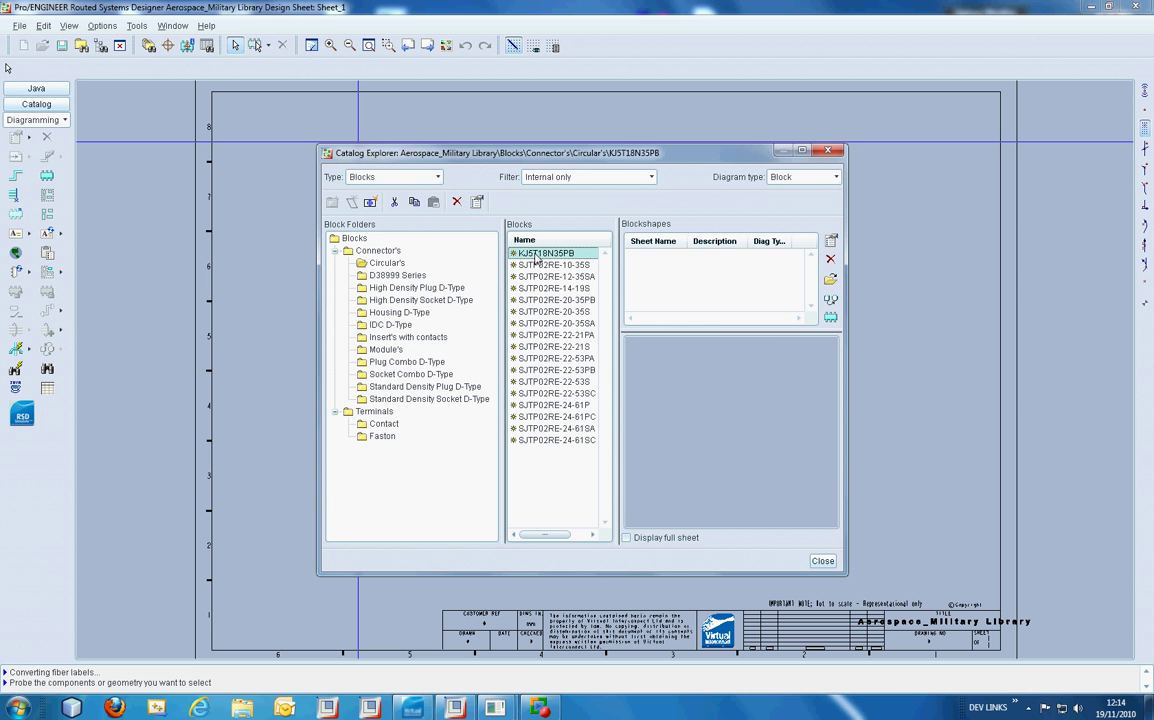
{"action": "left_click", "coordinate": [805, 177]}
{"action": "left_click", "coordinate": [798, 187]}
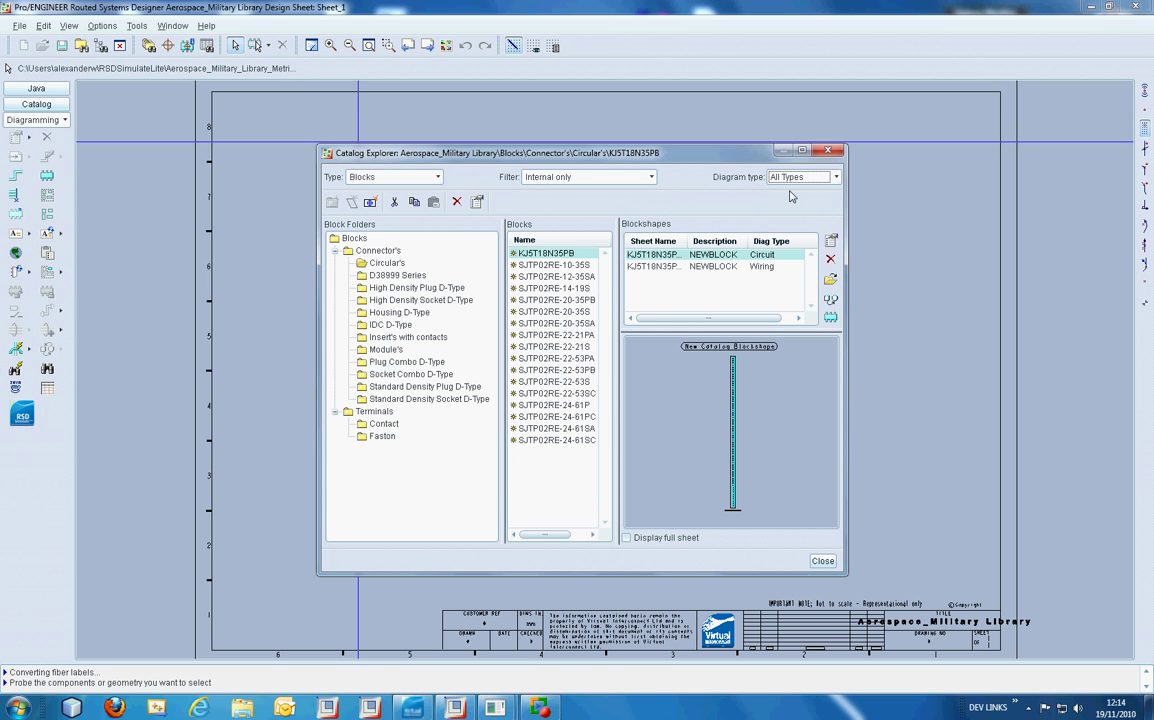
{"action": "left_click", "coordinate": [683, 266]}
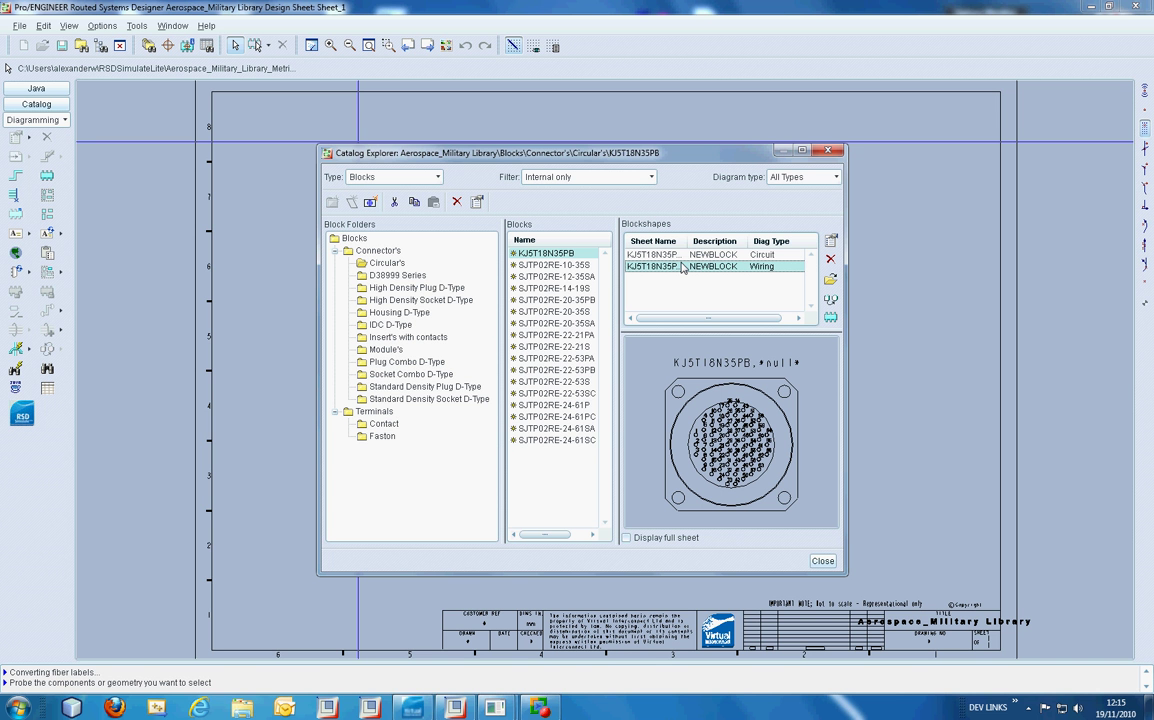
- Place one KJ5T18N35PB connector block on Sheet_1 and zoom in on it
{"action": "left_click", "coordinate": [831, 318]}
{"action": "left_click", "coordinate": [432, 258]}
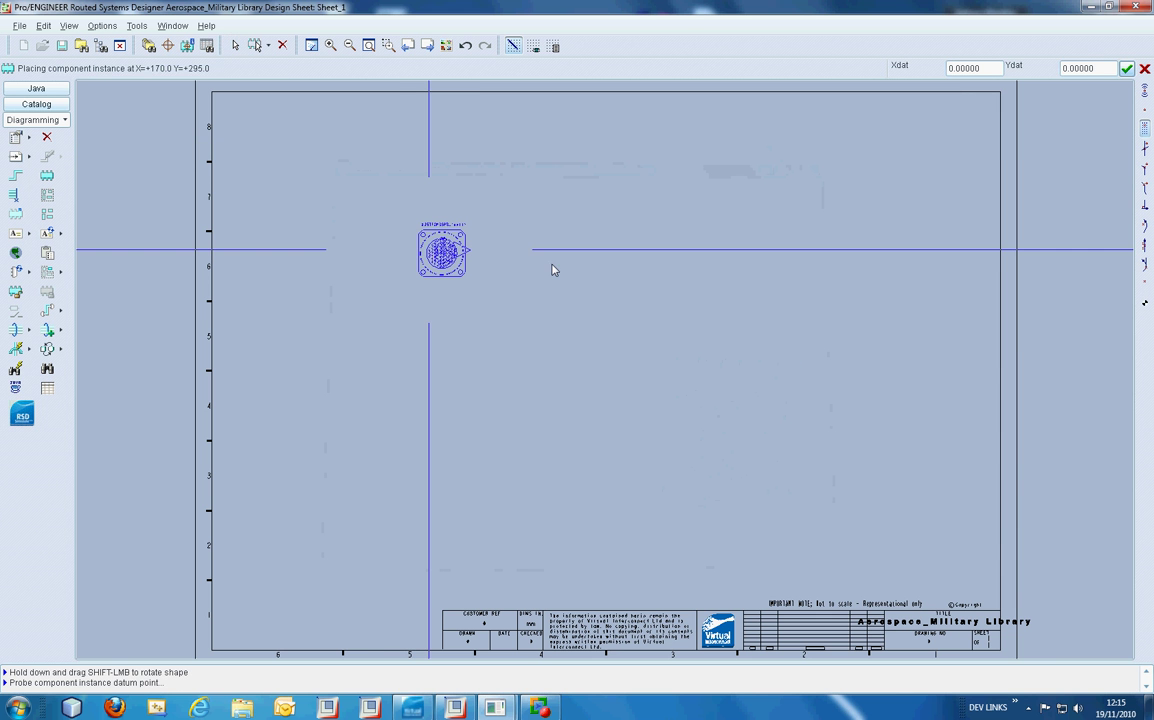
{"action": "right_click", "coordinate": [567, 258]}
{"action": "left_click", "coordinate": [605, 417]}
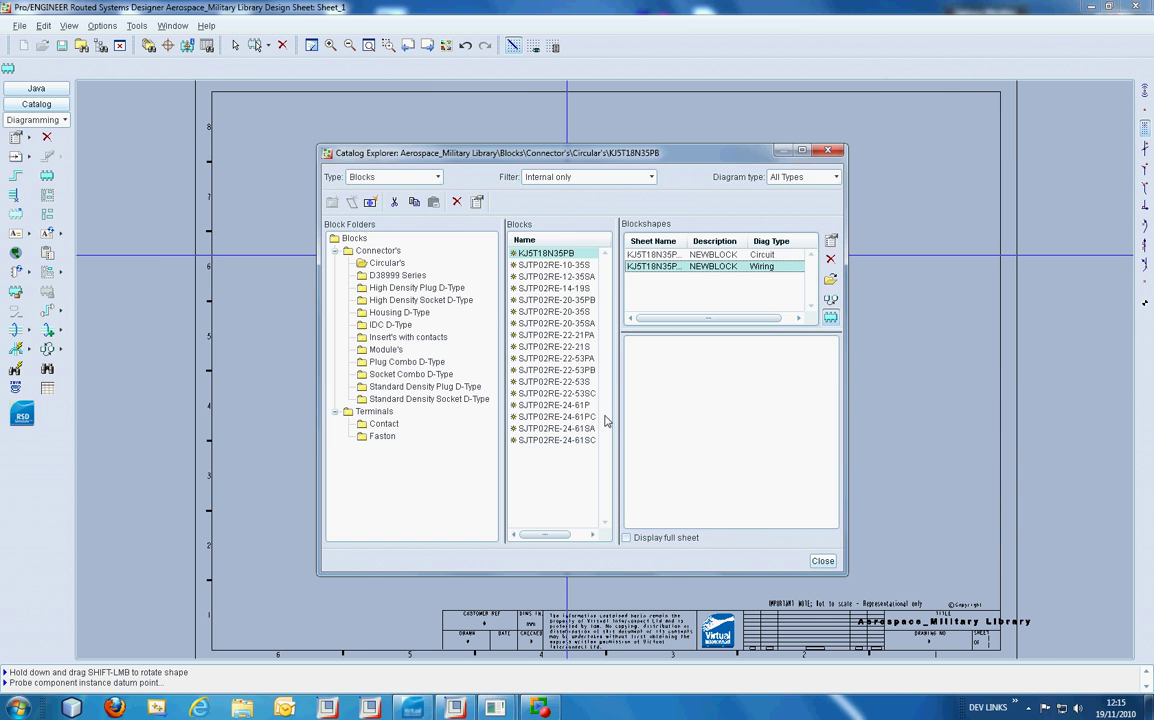
{"action": "left_click", "coordinate": [822, 561]}
{"action": "scroll", "coordinate": [446, 260], "scroll_direction": "up", "scroll_amount": 3}
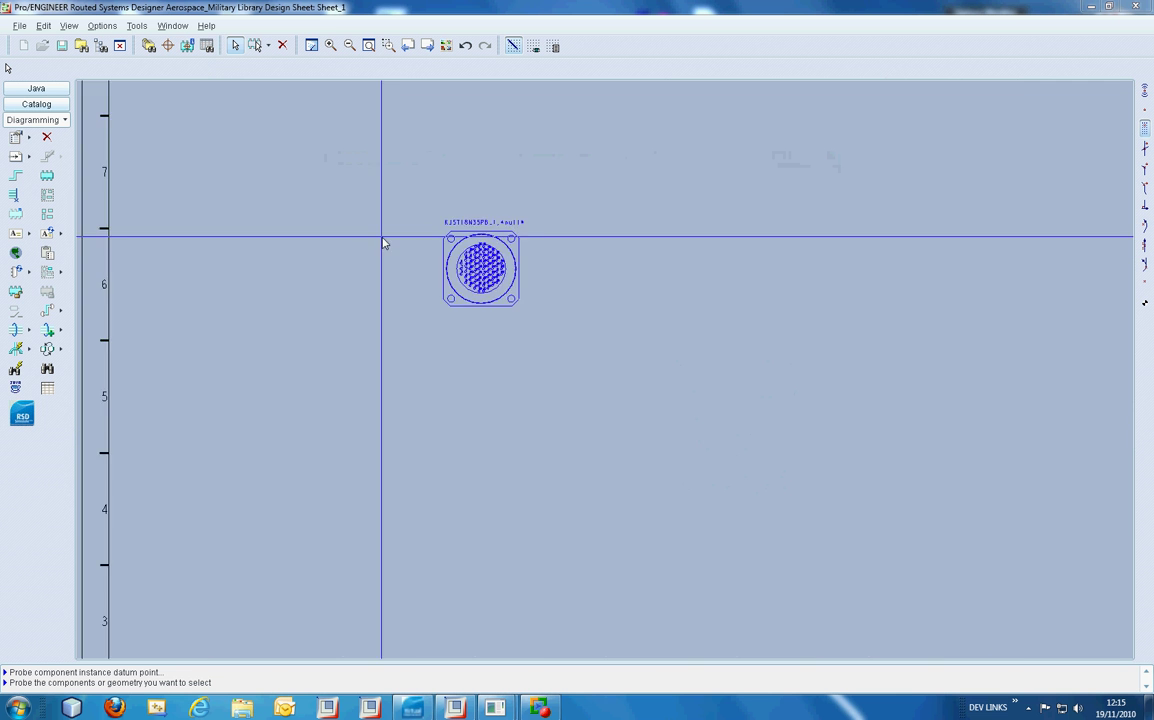
{"action": "scroll", "coordinate": [446, 260], "scroll_direction": "up", "scroll_amount": 4}
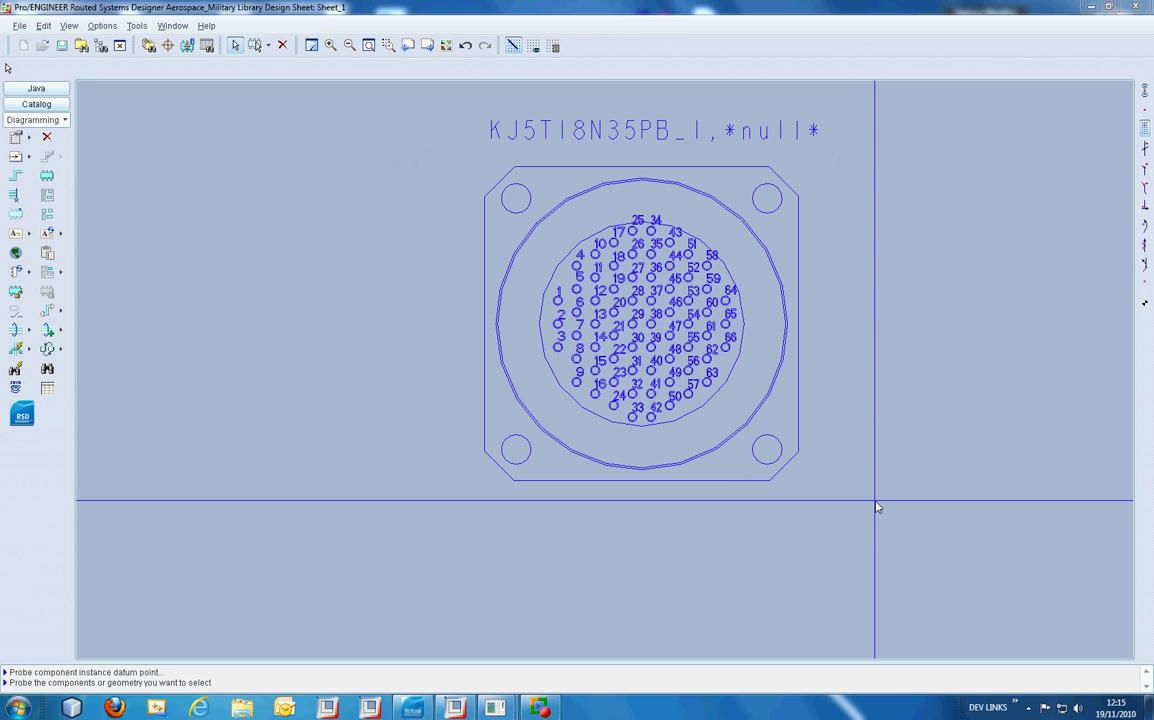
- Route a Cable conductor MIL-W-17 wire from pin 3 to pin 42
{"action": "left_click", "coordinate": [15, 175]}
{"action": "left_click", "coordinate": [88, 228]}
{"action": "left_click", "coordinate": [172, 231]}
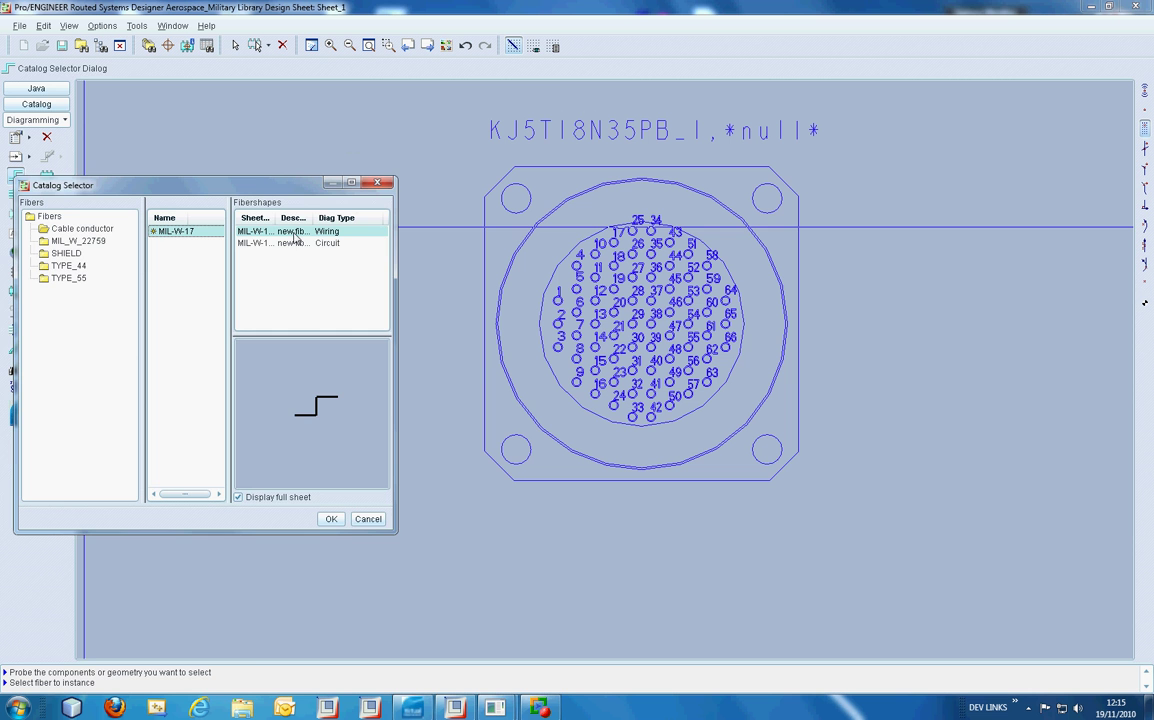
{"action": "left_click", "coordinate": [331, 518]}
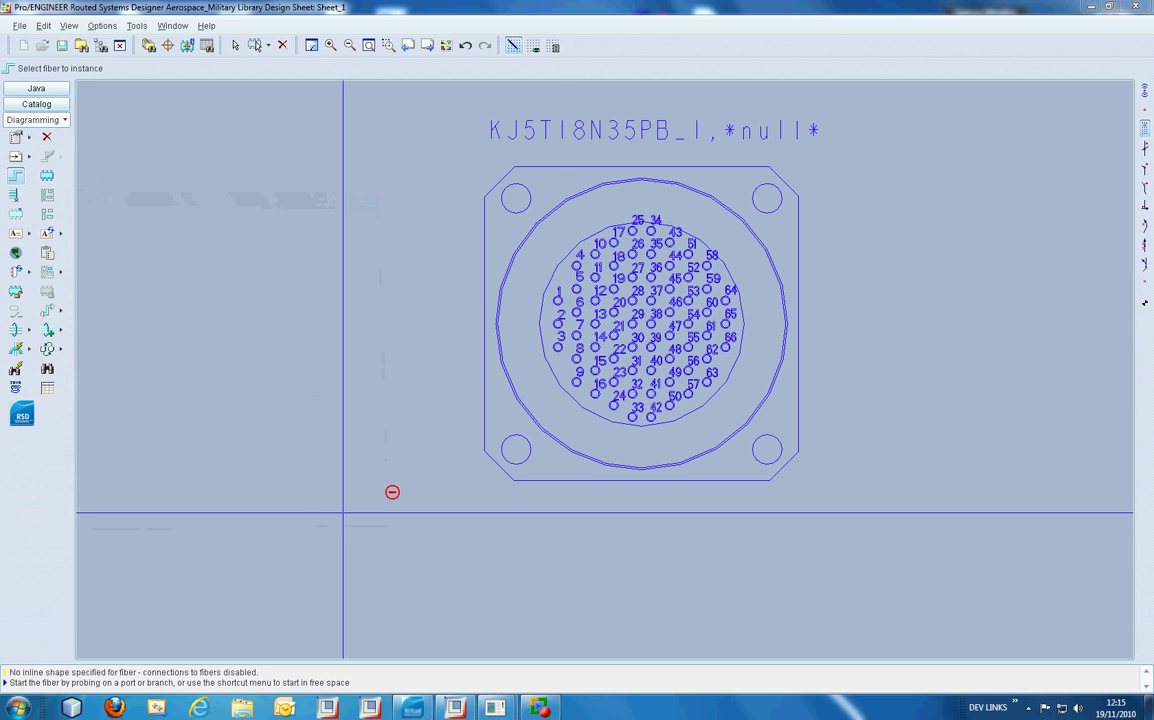
{"action": "left_click", "coordinate": [557, 349]}
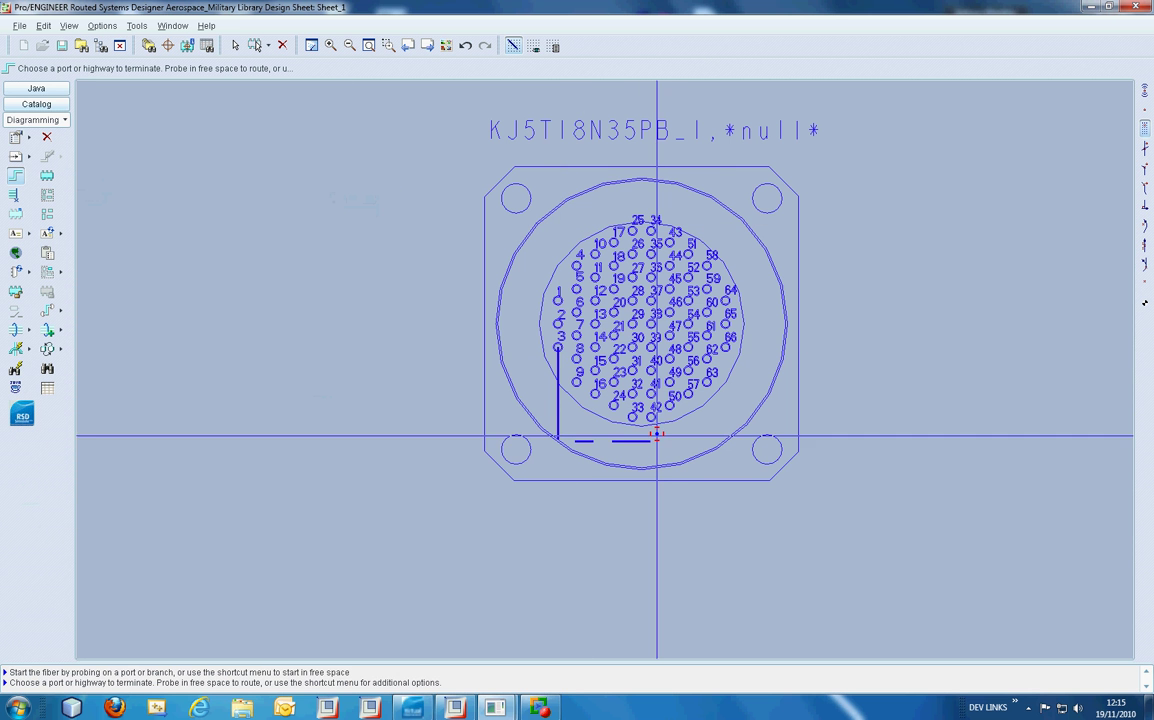
{"action": "left_click", "coordinate": [652, 426]}
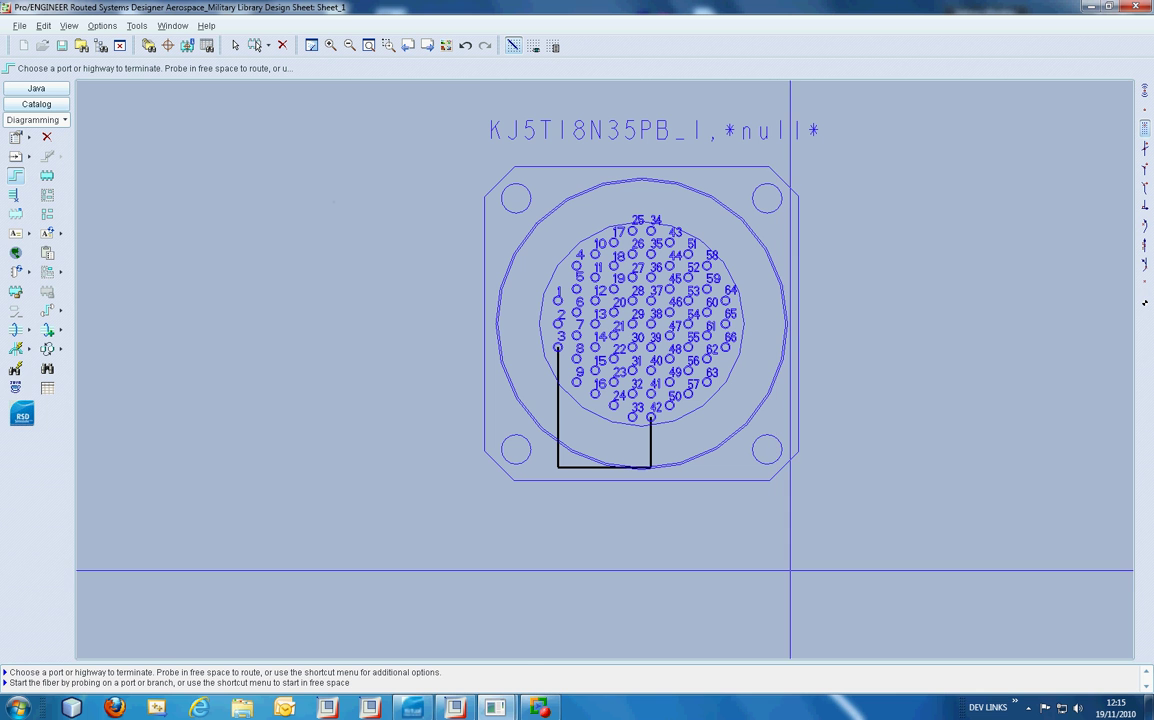
- Open the kj5t18n35pb.prt connector part in Pro/ENGINEER
{"action": "left_click", "coordinate": [456, 708]}
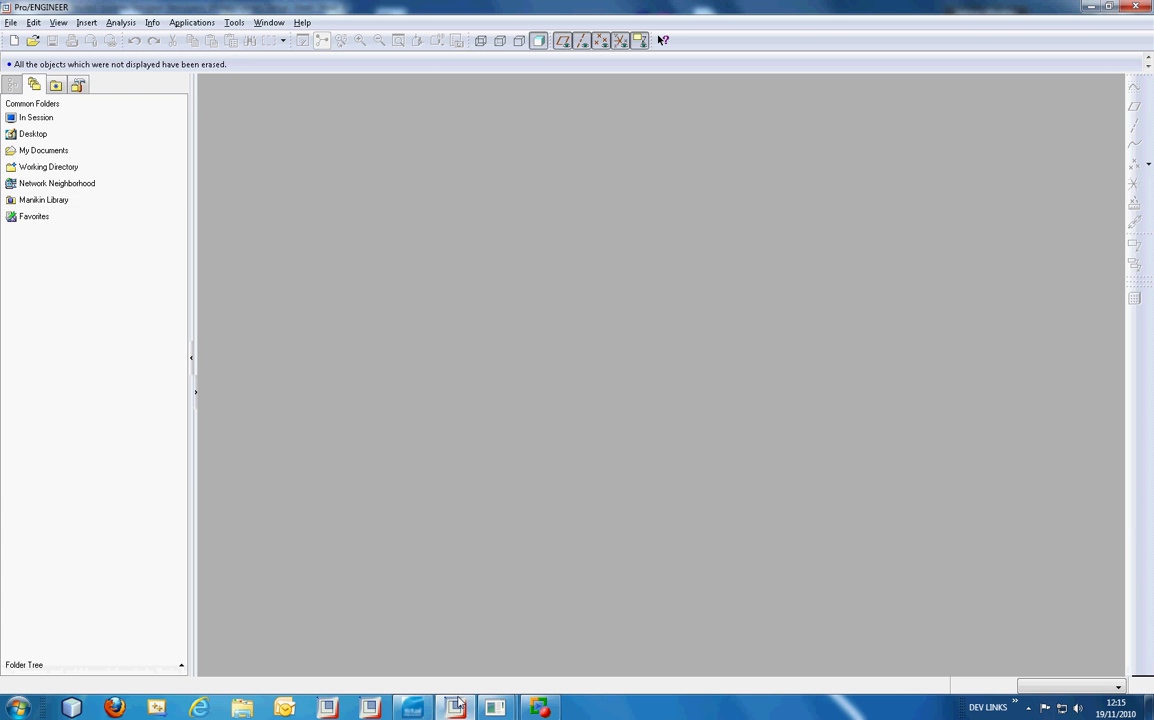
{"action": "left_click", "coordinate": [31, 40]}
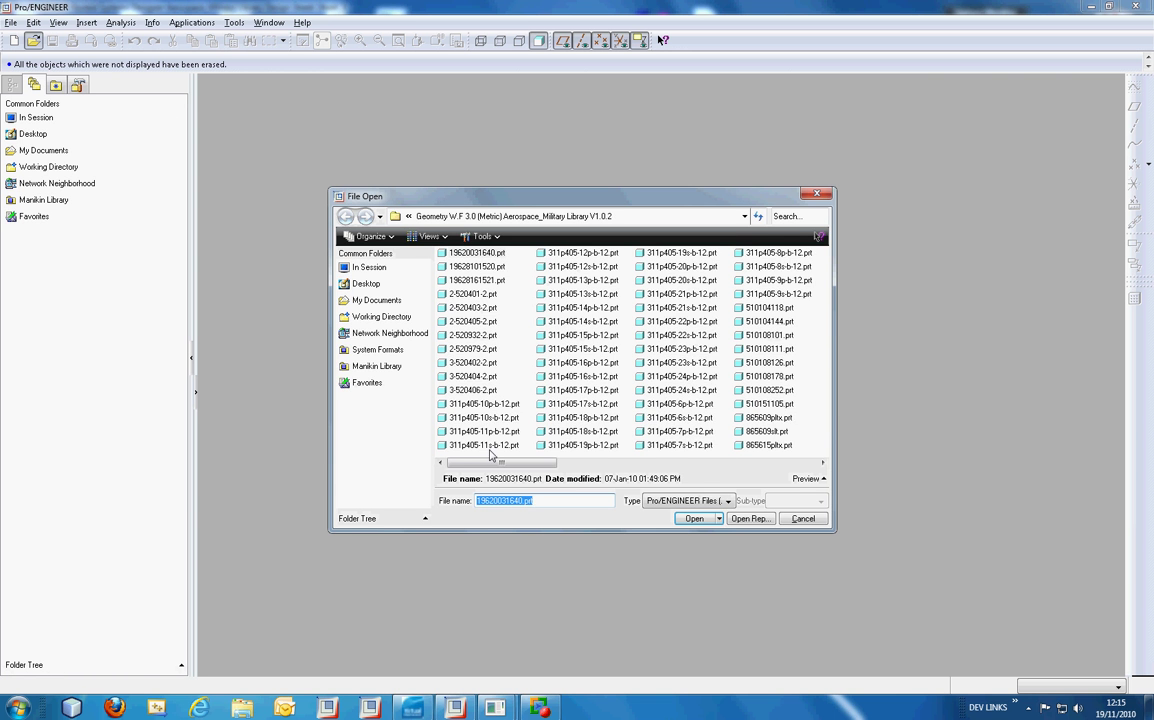
{"action": "left_click_drag", "start_coordinate": [507, 467], "coordinate": [668, 455]}
{"action": "left_click", "coordinate": [668, 446]}
{"action": "left_click", "coordinate": [694, 518]}
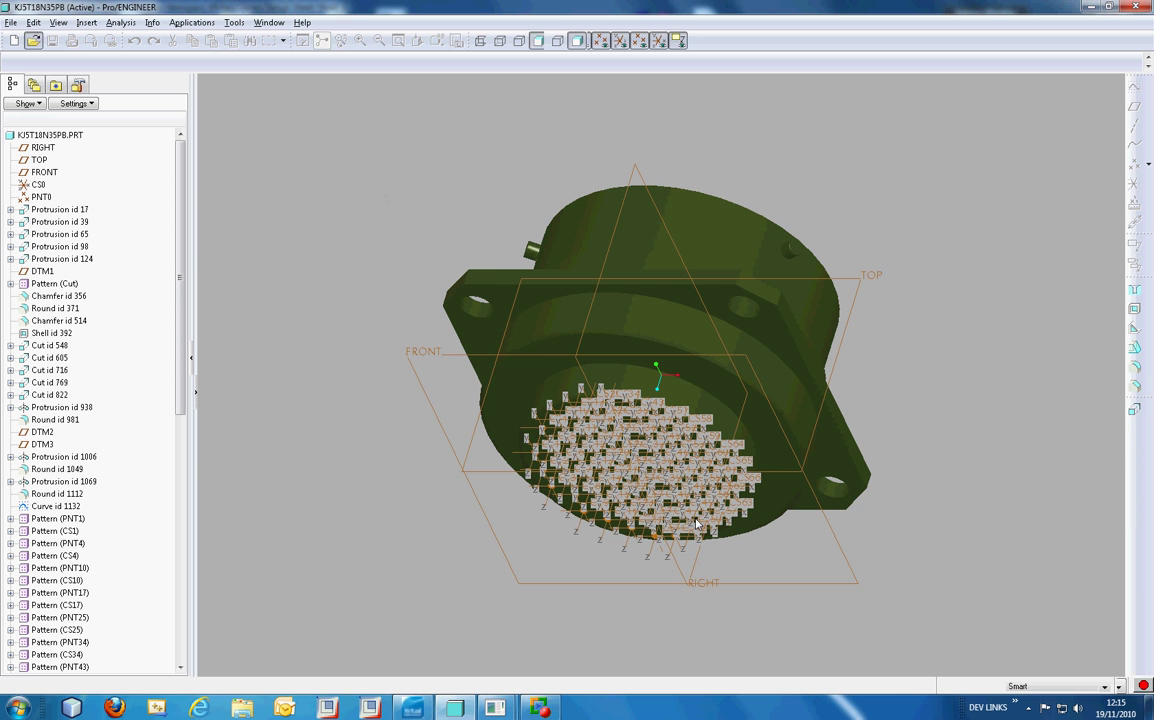
- Orbit and zoom the connector model to inspect its pins, selecting the CS0 coordinate system
{"action": "middle_click_drag", "start_coordinate": [422, 548], "coordinate": [438, 474]}
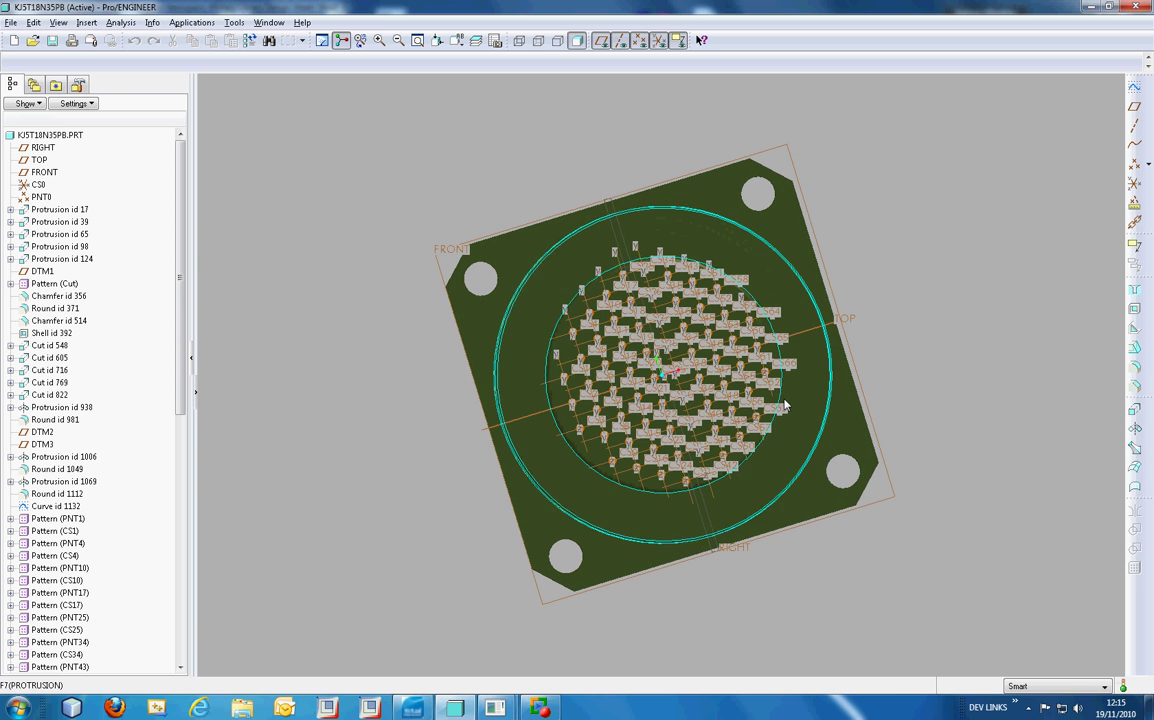
{"action": "scroll", "coordinate": [884, 386], "scroll_direction": "down", "scroll_amount": 4}
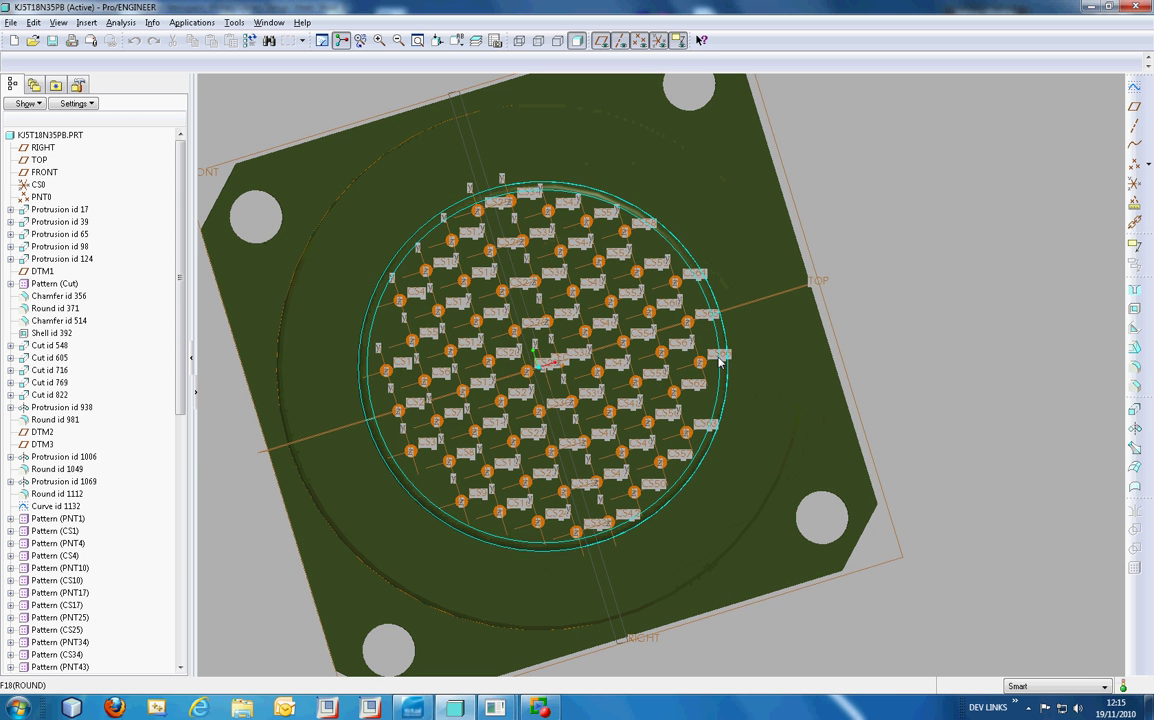
{"action": "scroll", "coordinate": [716, 360], "scroll_direction": "down", "scroll_amount": 3}
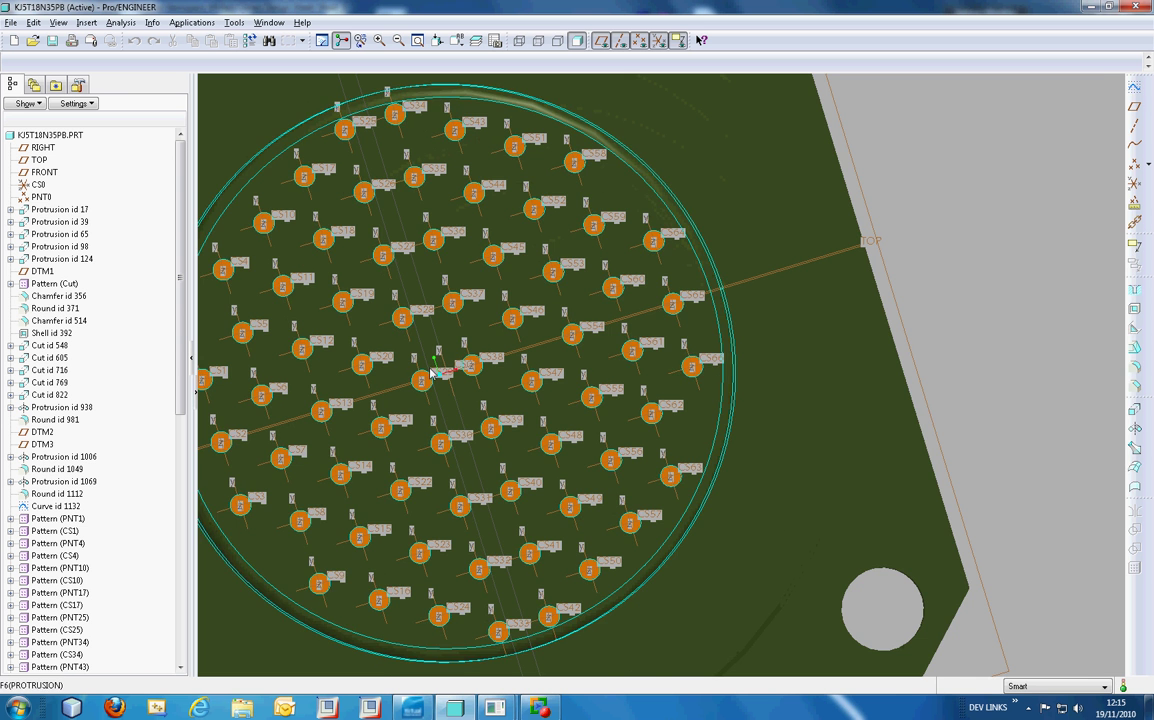
{"action": "scroll", "coordinate": [432, 376], "scroll_direction": "down", "scroll_amount": 5}
{"action": "left_click", "coordinate": [488, 375]}
{"action": "scroll", "coordinate": [488, 375], "scroll_direction": "up", "scroll_amount": 5}
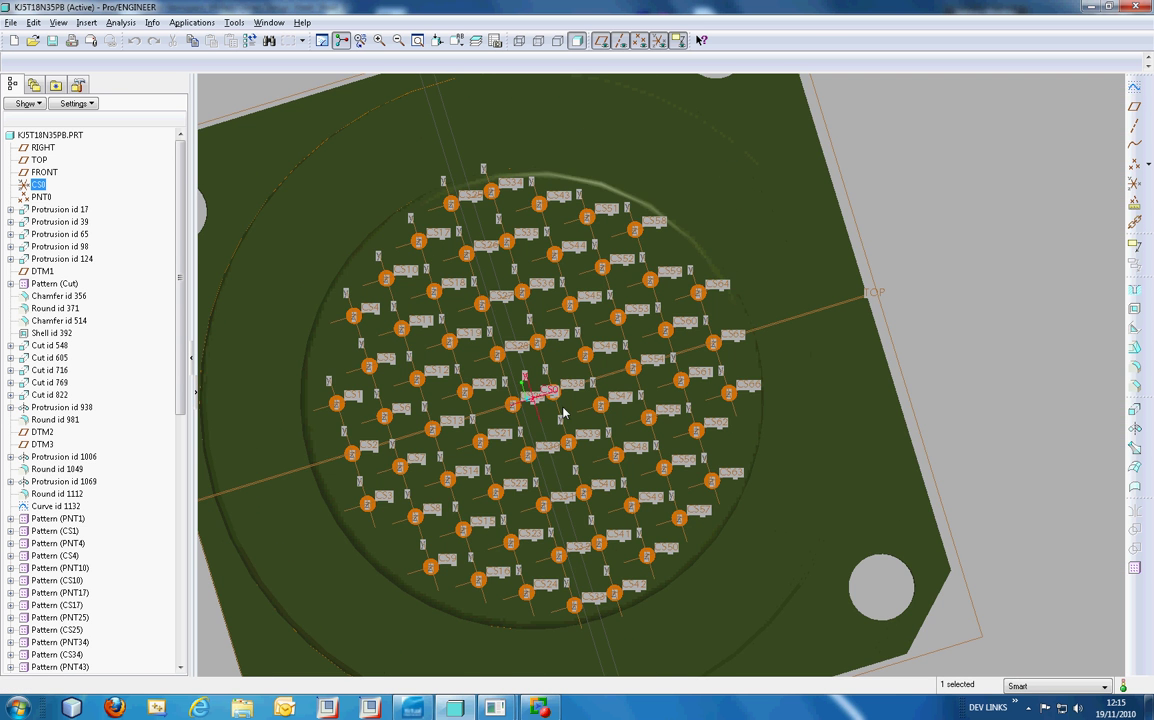
{"action": "middle_click_drag", "start_coordinate": [858, 479], "coordinate": [875, 397]}
{"action": "key", "text": "ctrl+d"}
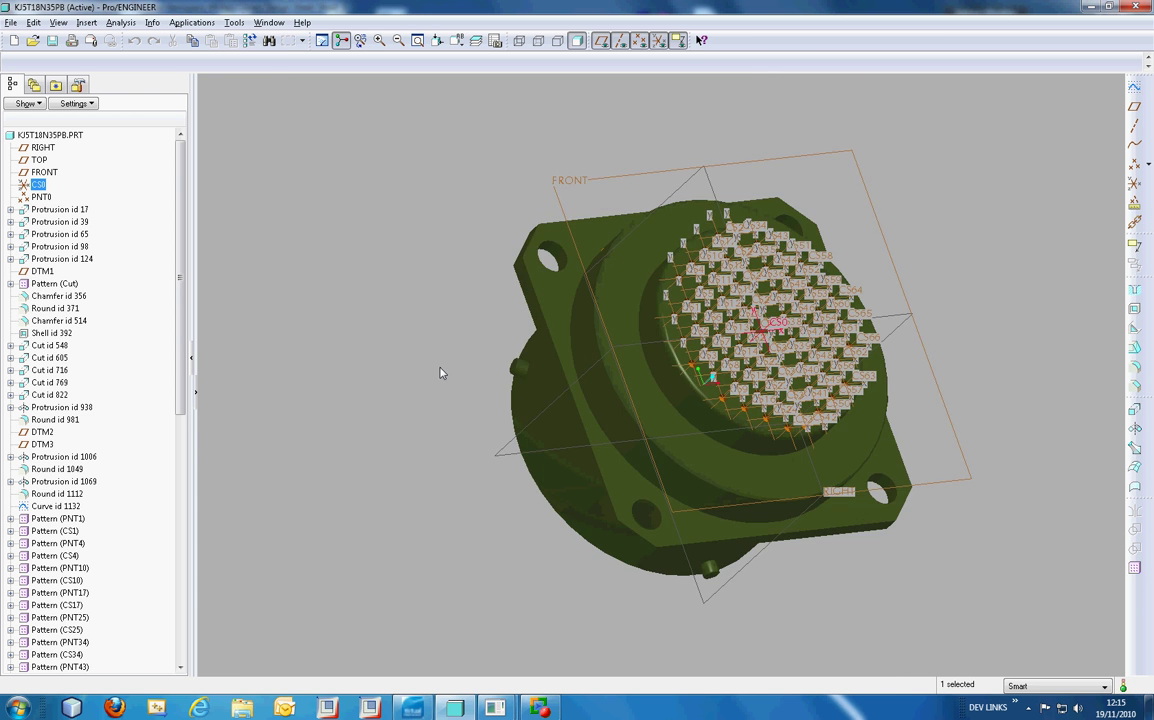
{"action": "mouse_move", "coordinate": [440, 373]}
{"action": "middle_mouse_down"}
{"action": "mouse_move", "coordinate": [864, 374]}
{"action": "mouse_move", "coordinate": [874, 392]}
{"action": "middle_mouse_up"}
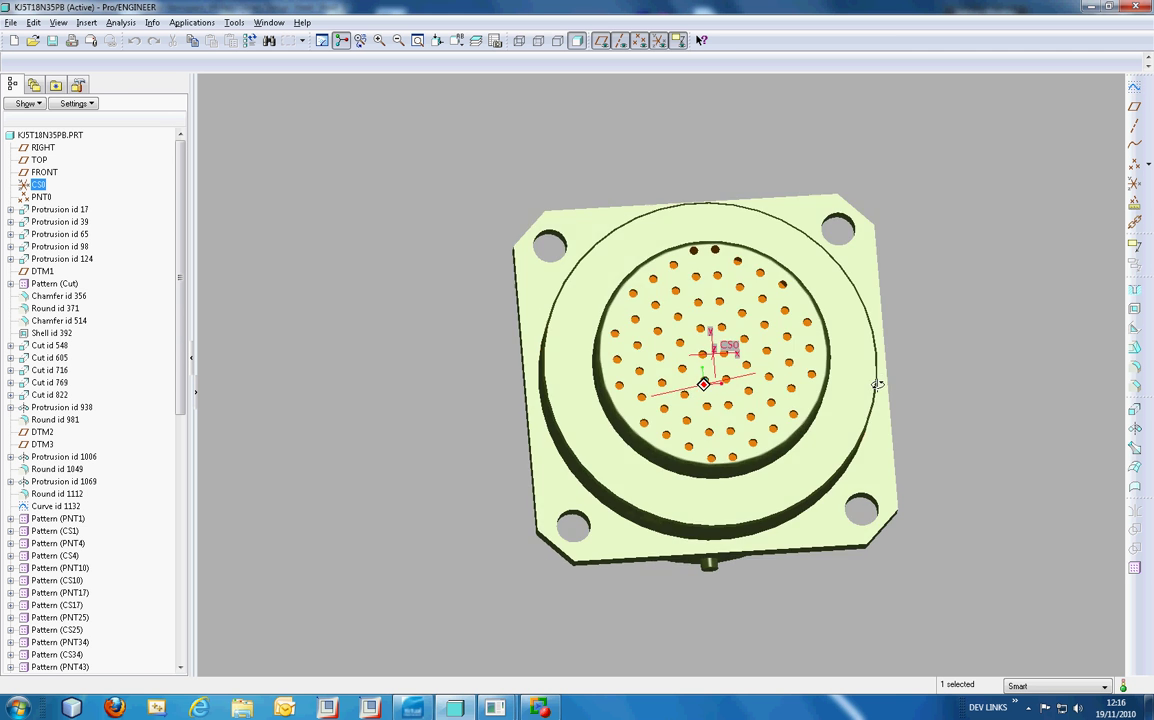